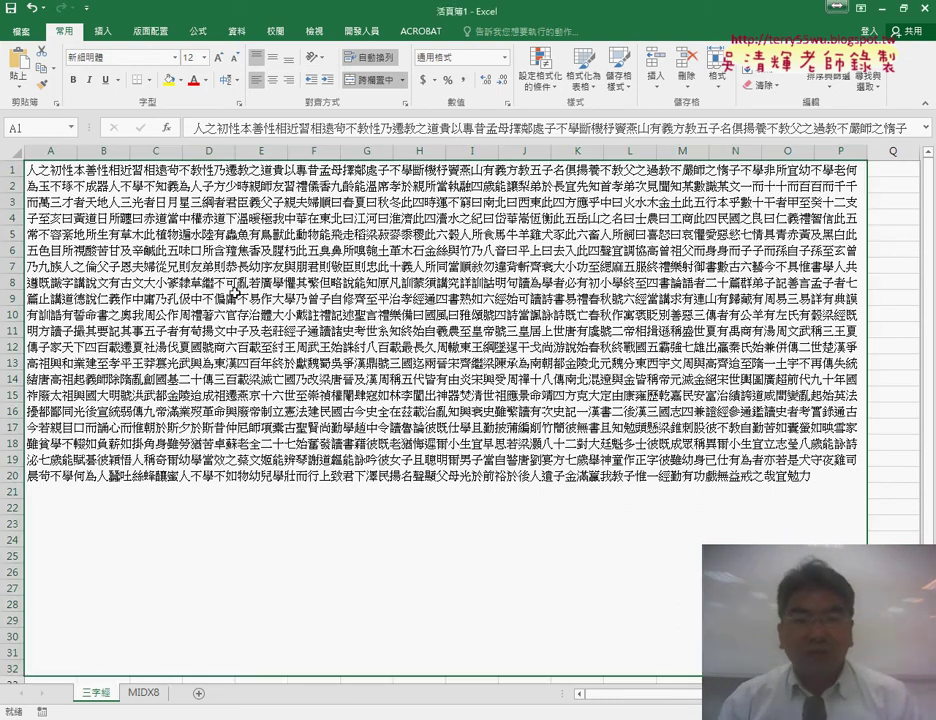
Step: Set the text block's horizontal alignment to Left (Indent) in Format Cells
right_click(246, 292)
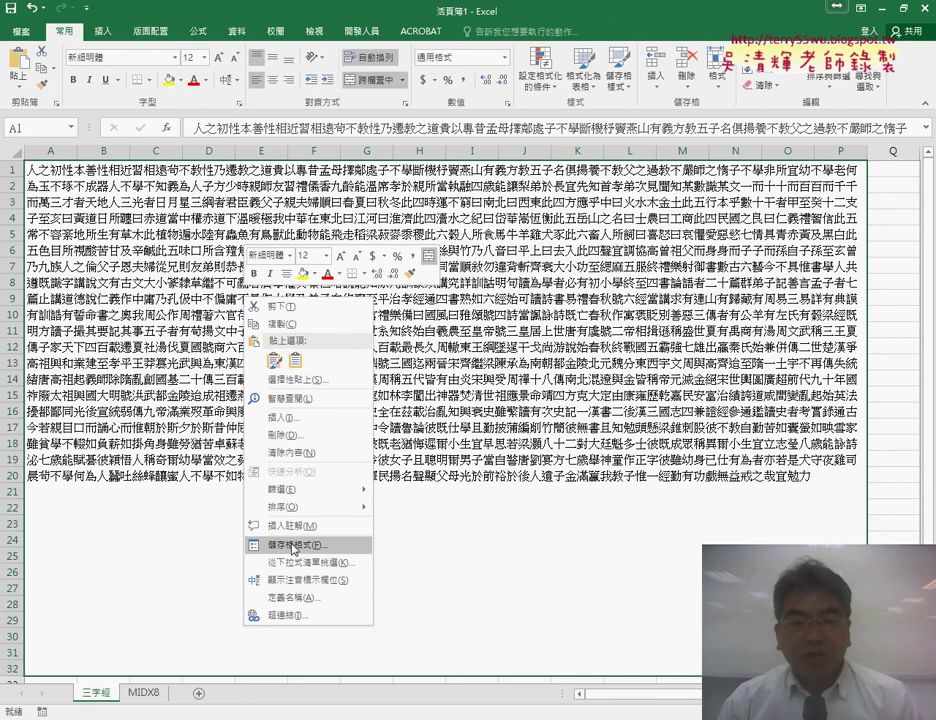
click(293, 547)
drag(256, 346, 326, 163)
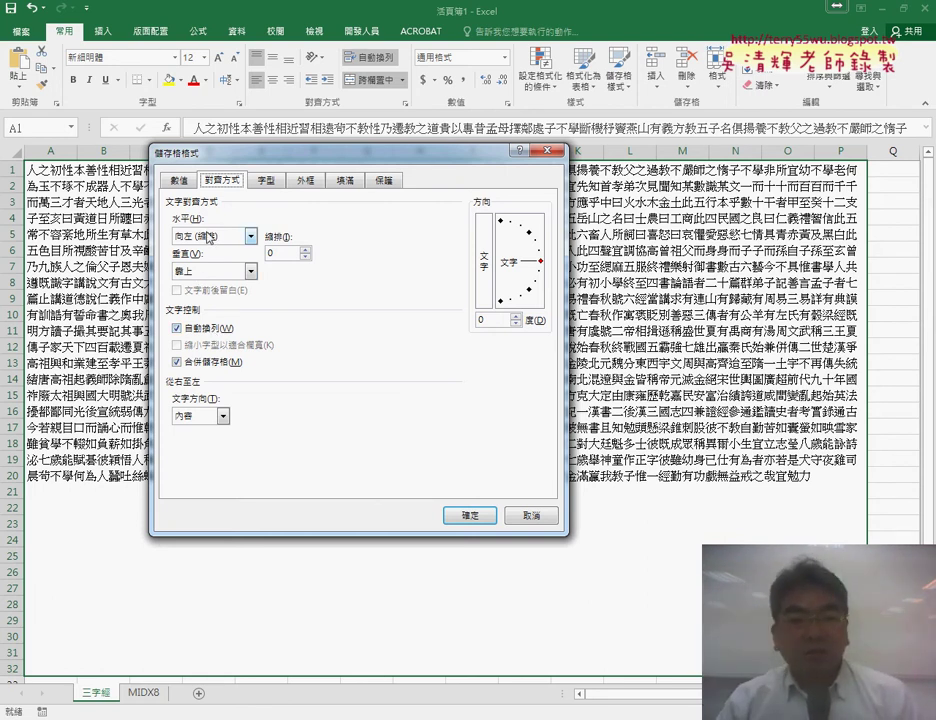
click(191, 241)
click(188, 237)
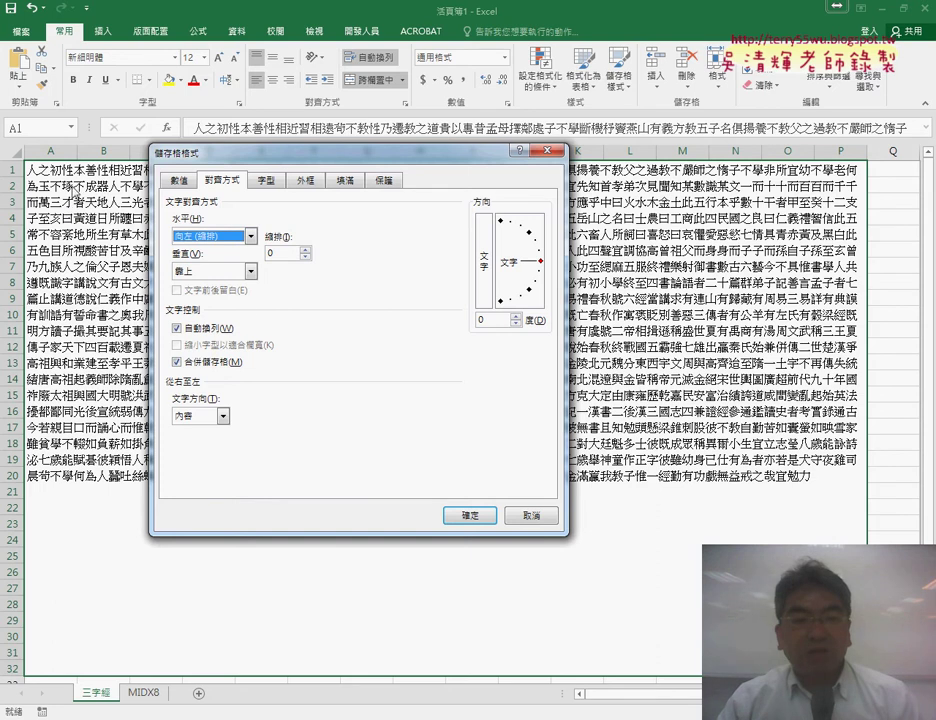
click(469, 515)
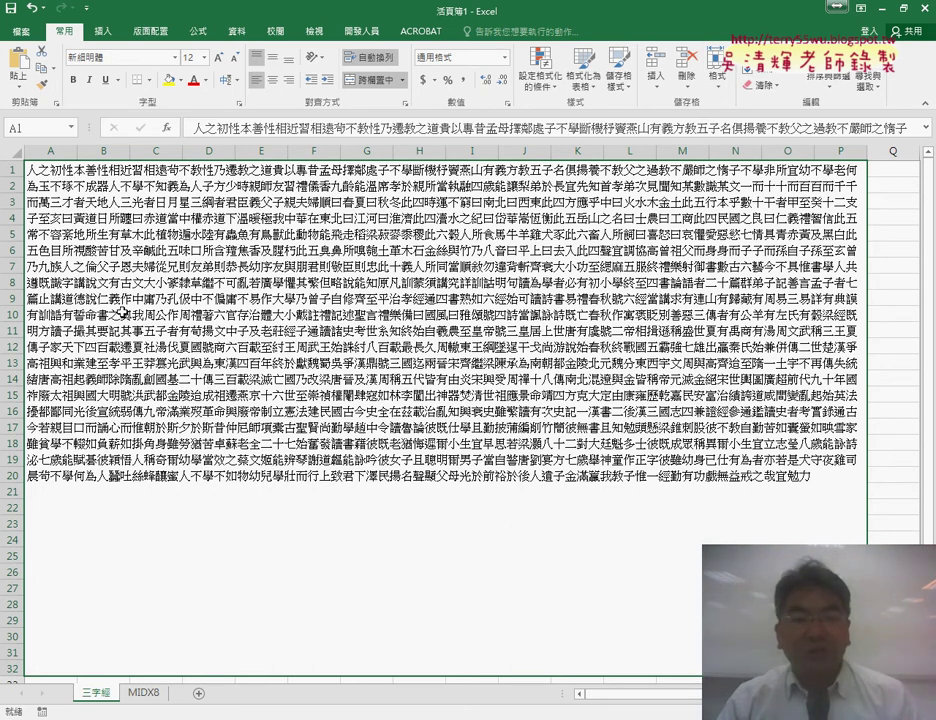
Step: On MIDX8, clear the existing phrases from the B2:I grid, leaving B2 selected
click(140, 695)
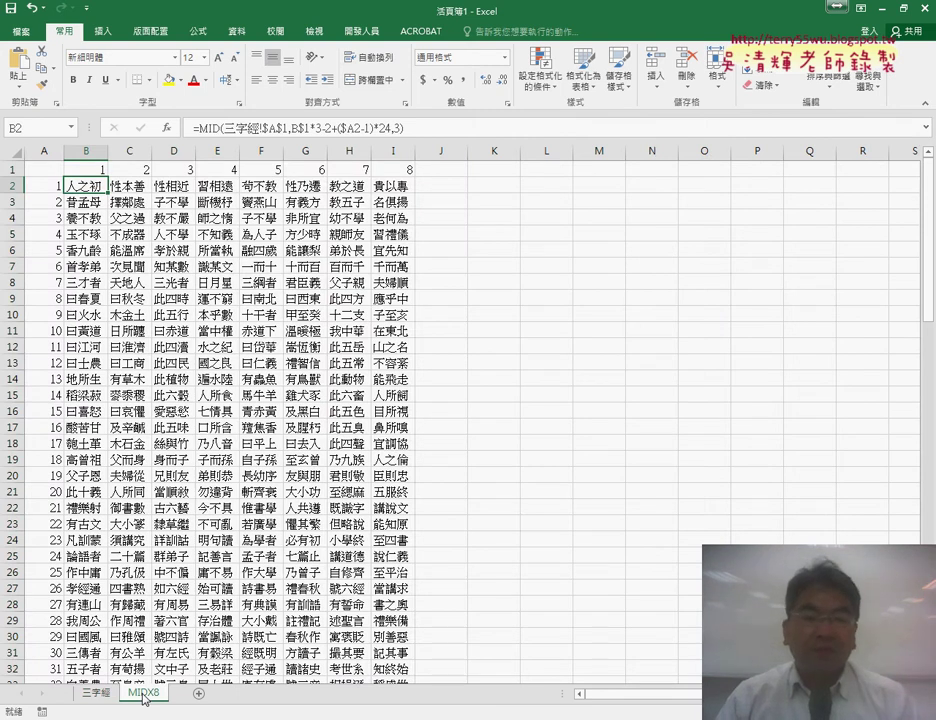
key(ctrl+shift+Right)
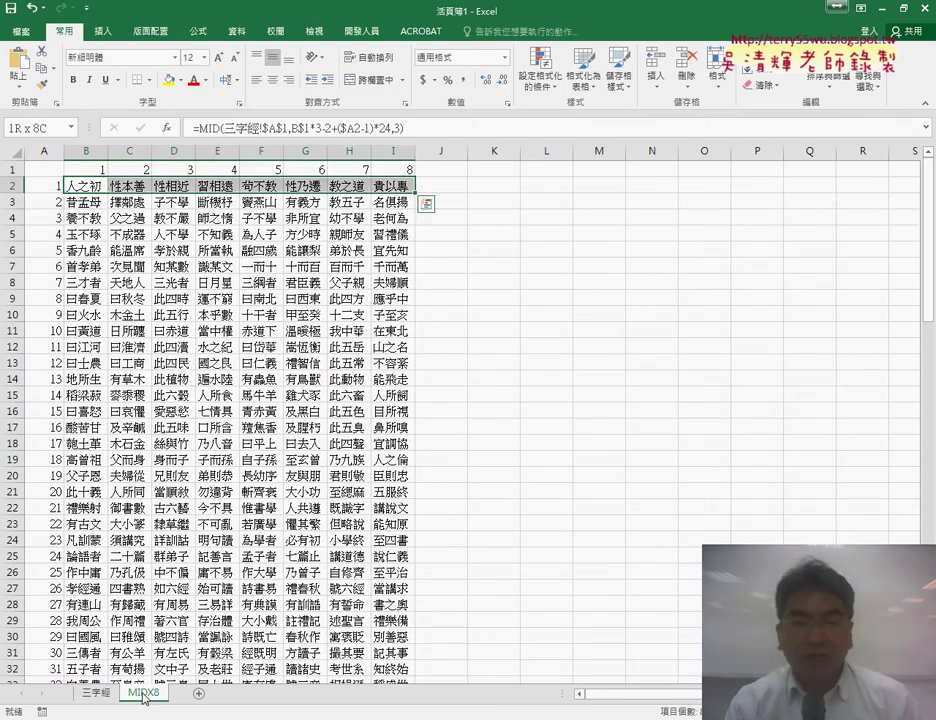
key(ctrl+shift+Down)
key(Delete)
key(ctrl+BackSpace)
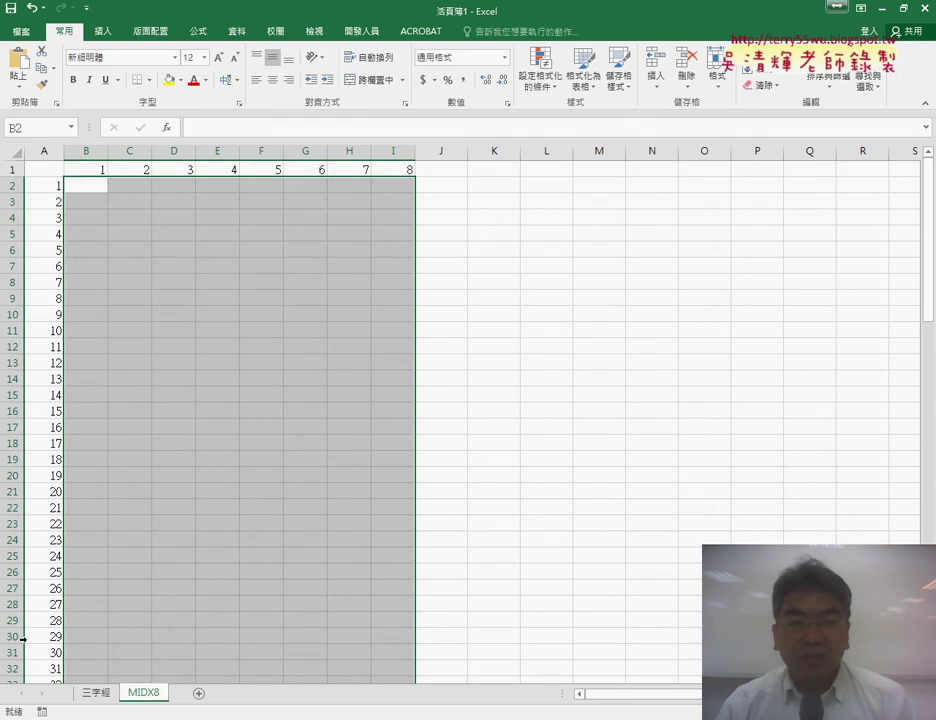
click(93, 190)
Step: Insert the MID function from the Text (文字) category into B2
click(168, 127)
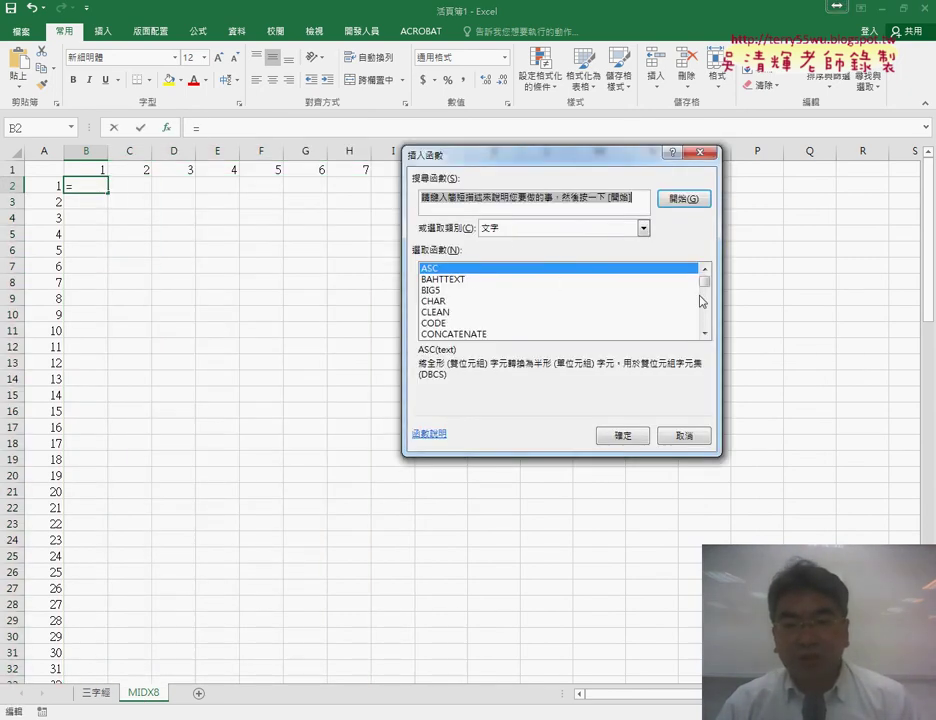
drag(704, 283, 706, 302)
click(567, 230)
click(665, 282)
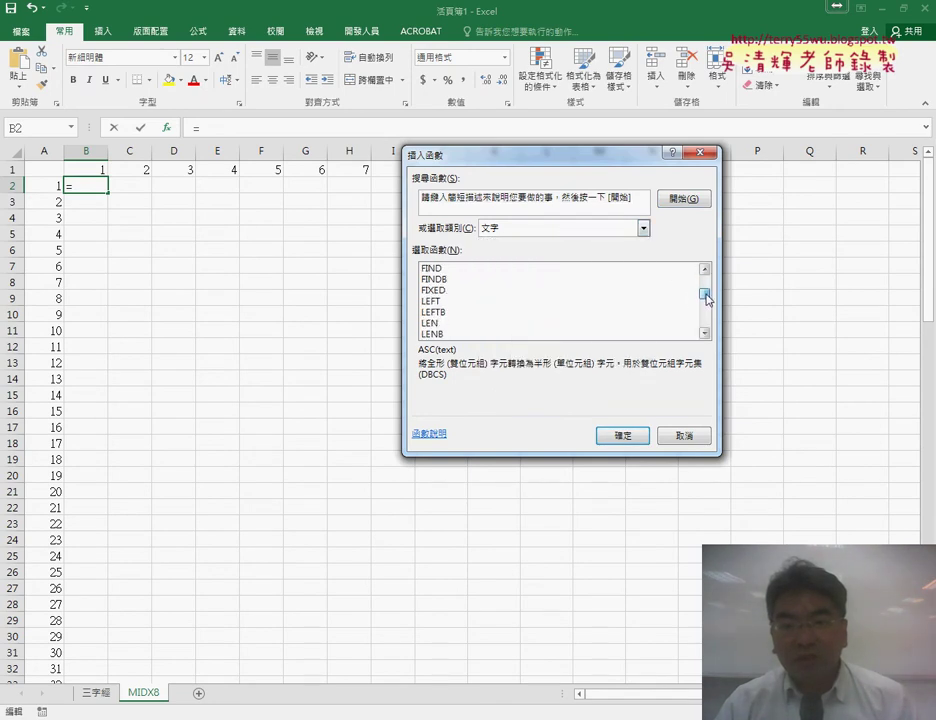
double_click(470, 312)
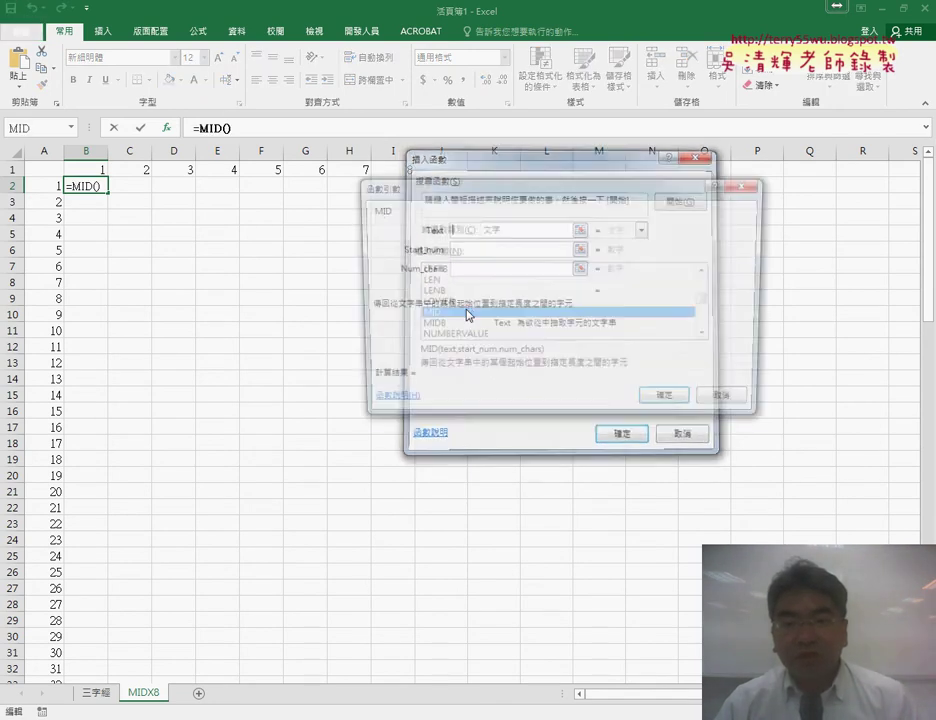
Step: Set MID's Text to 三字經!$A$1 and Start_num to B1*3-2, then confirm
click(97, 694)
click(45, 170)
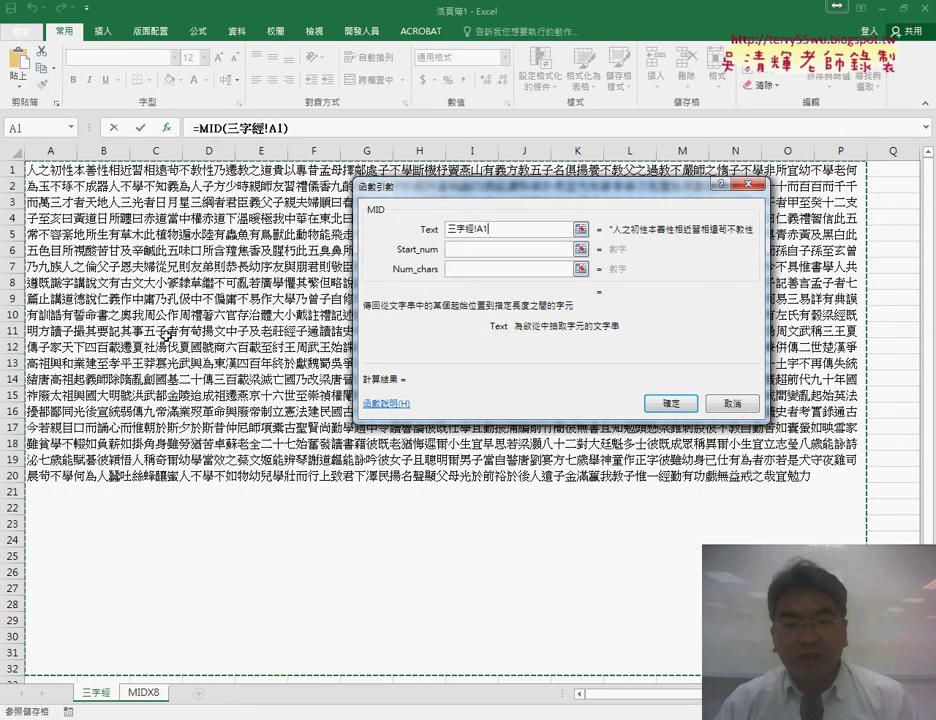
click(481, 229)
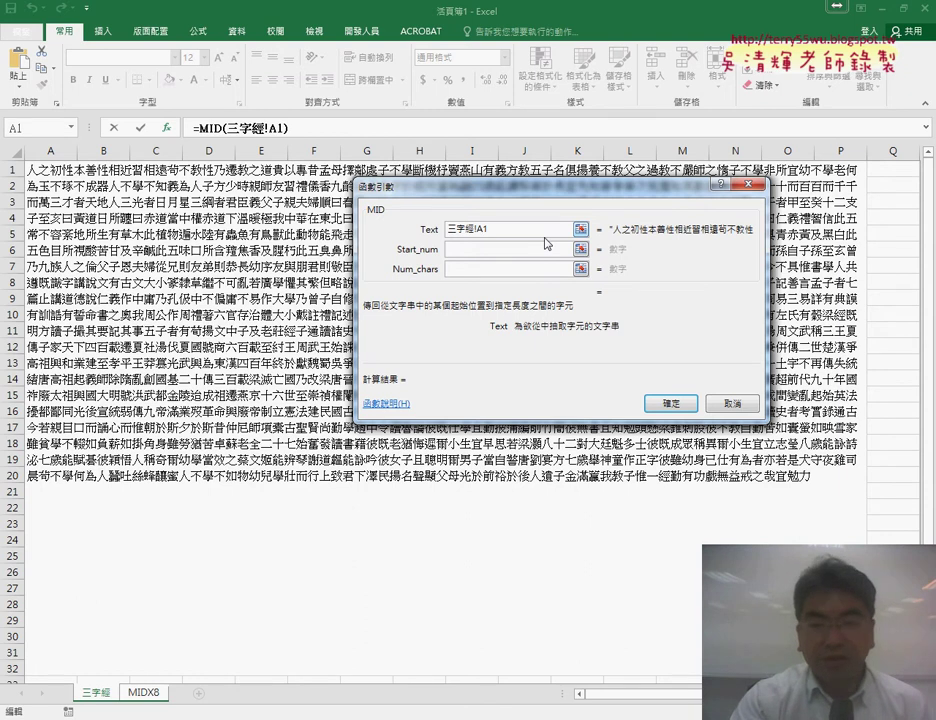
key(F4)
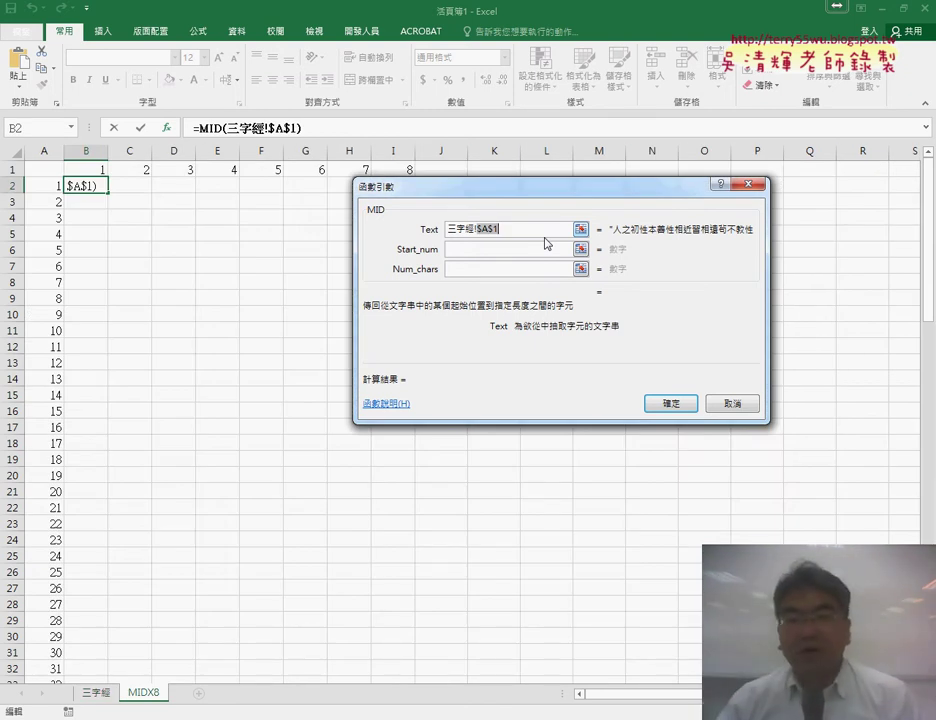
click(497, 250)
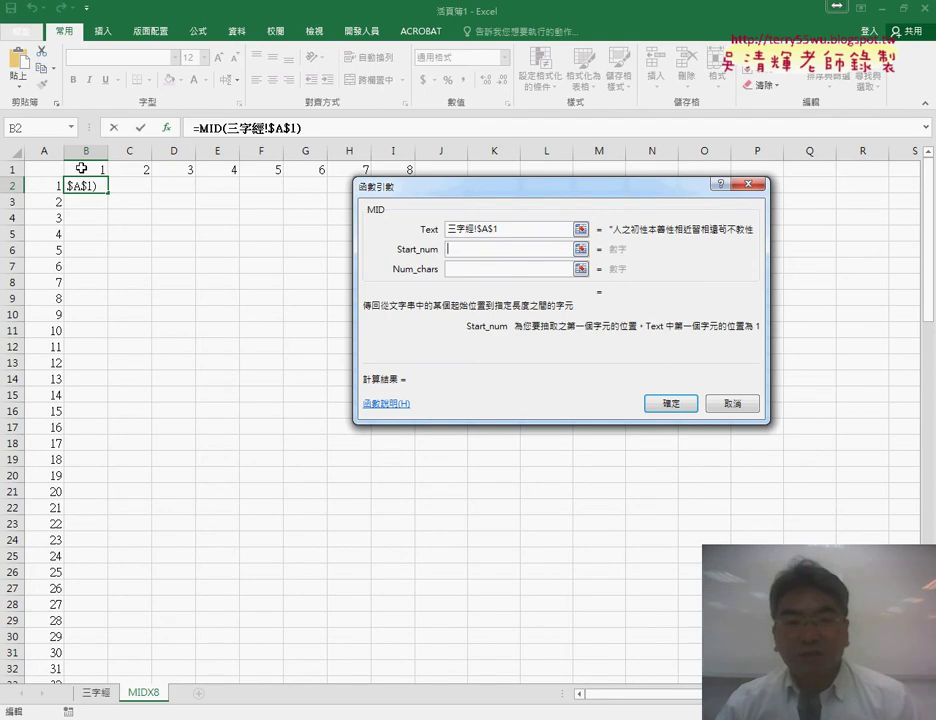
click(82, 168)
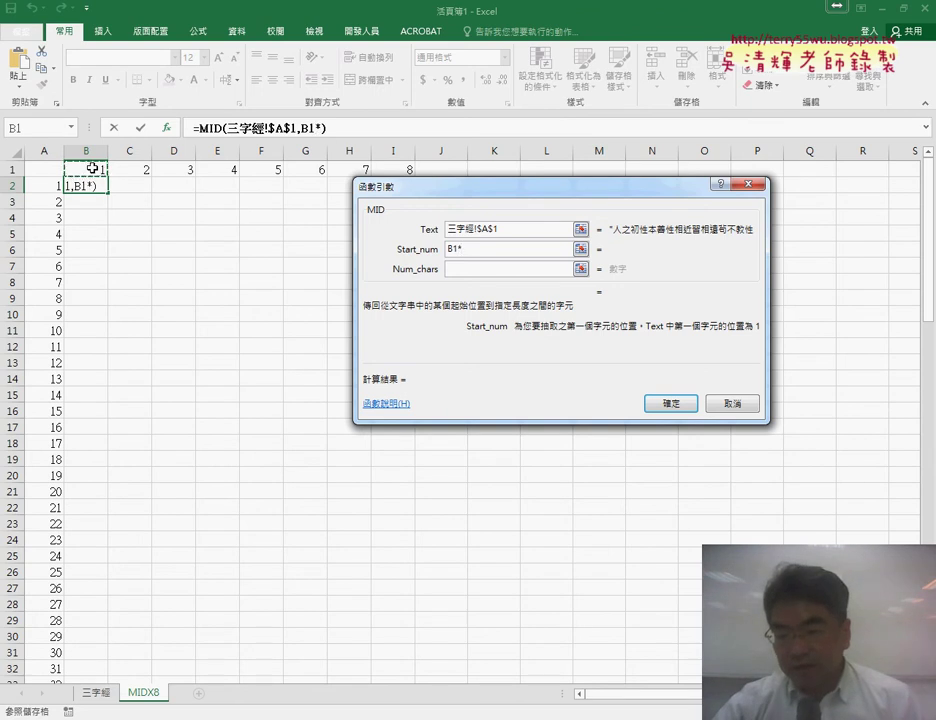
text(3)
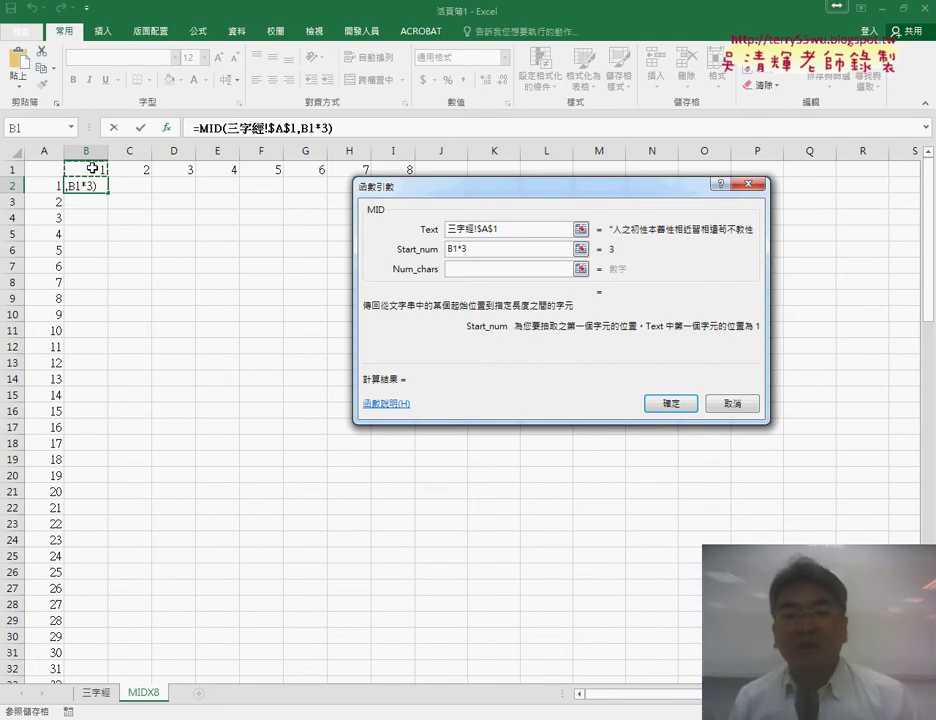
text(-)
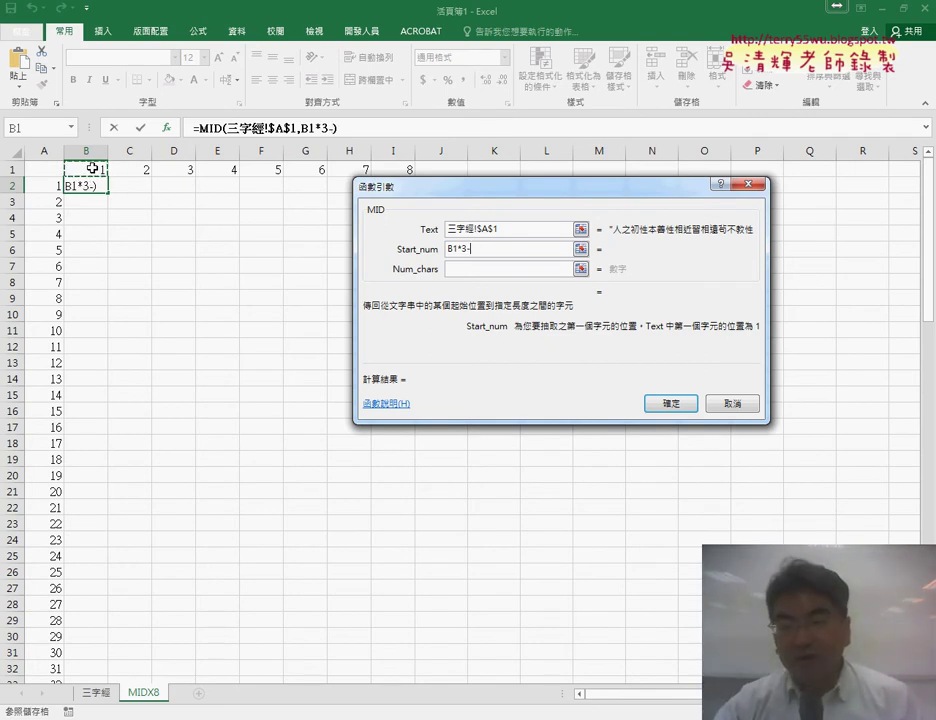
text(2)
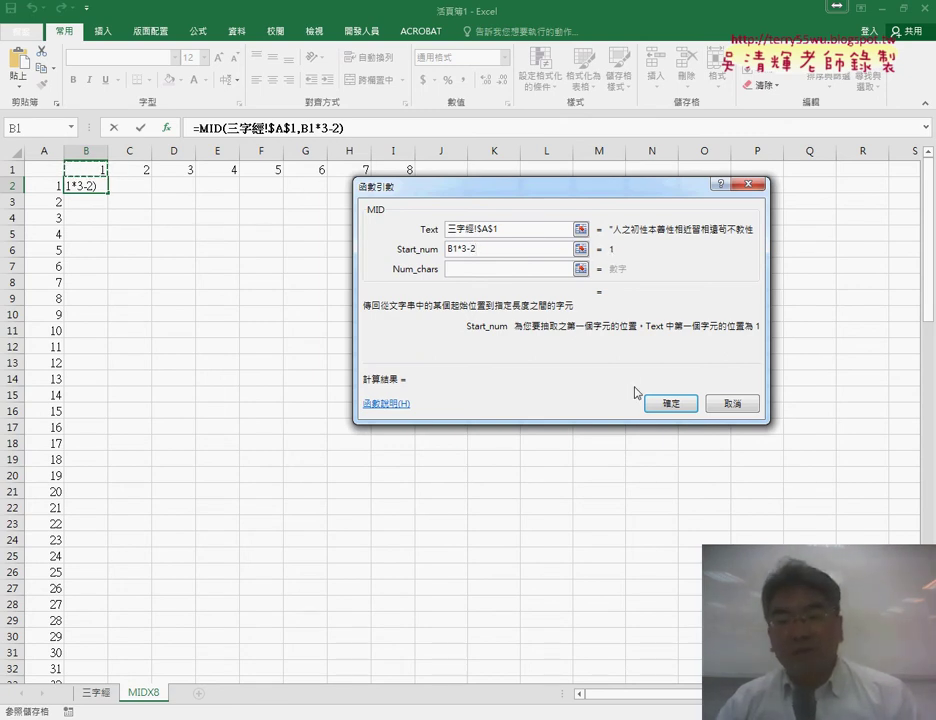
click(673, 404)
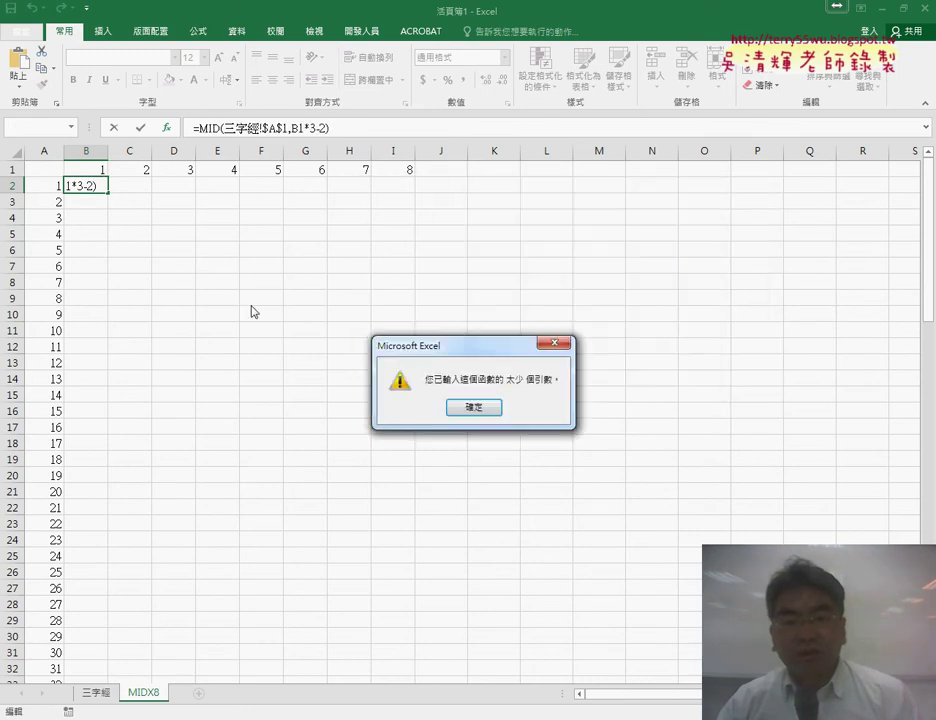
Step: Dismiss the warning and add Num_chars 3, giving =MID(三字經!$A$1,B1*3-2,3)
click(494, 409)
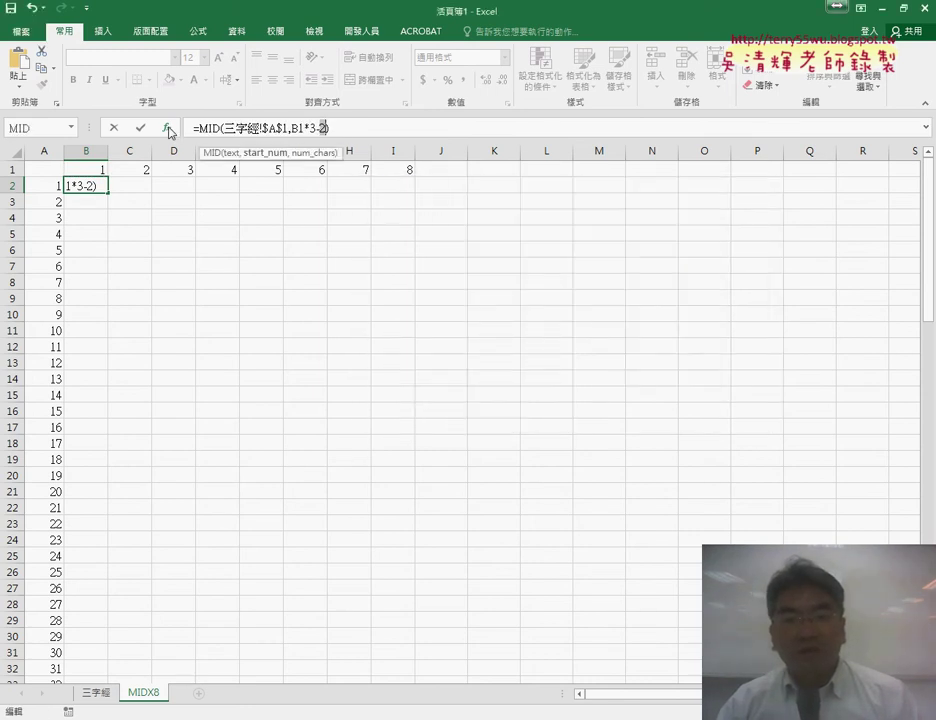
click(170, 133)
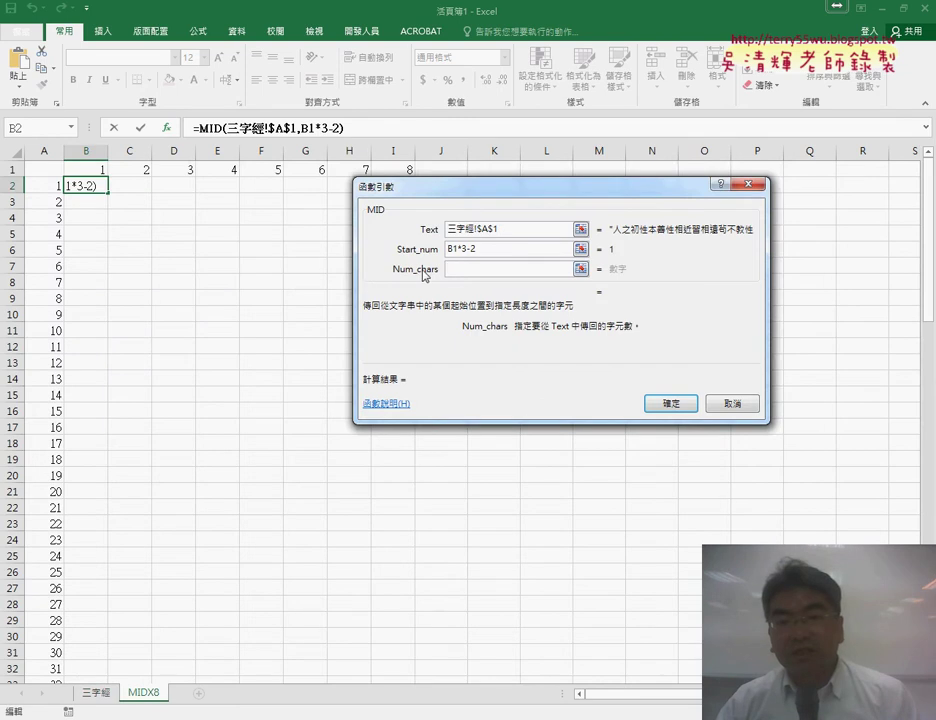
text(3)
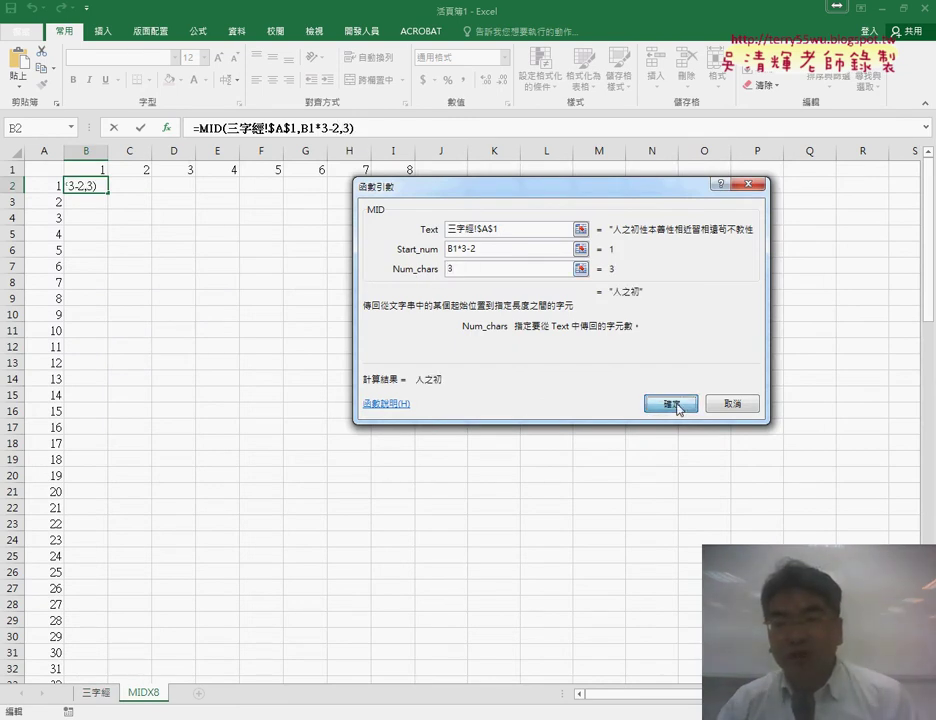
click(467, 248)
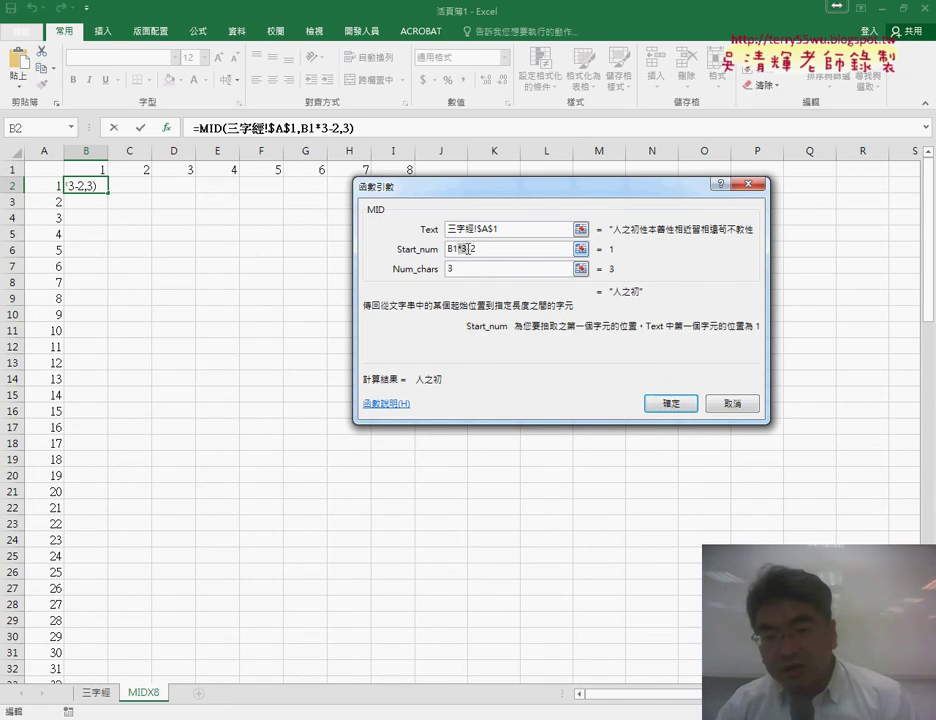
drag(457, 248, 483, 249)
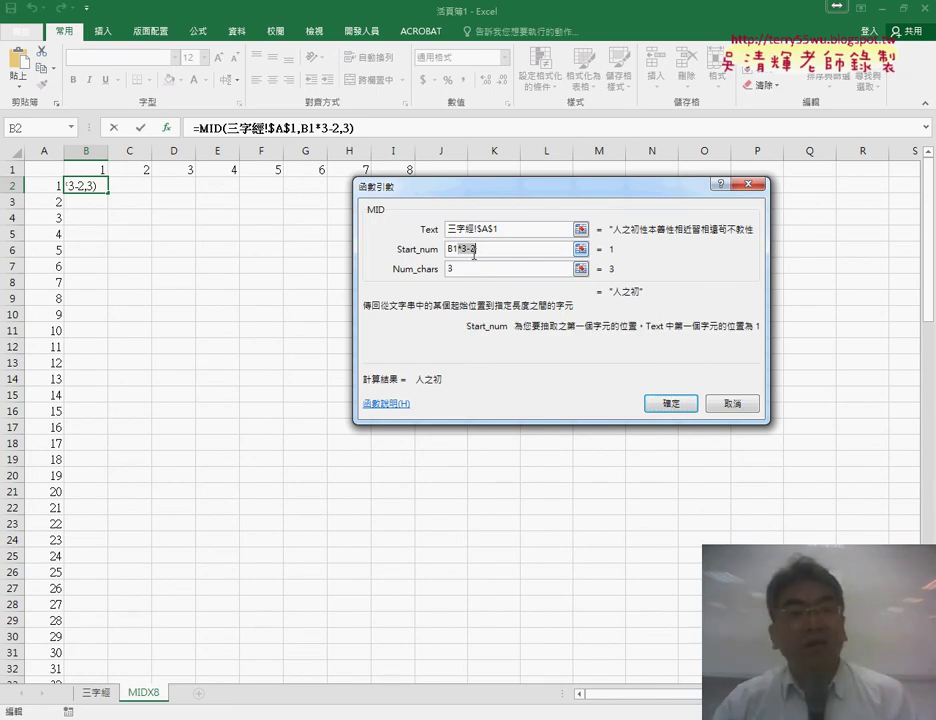
click(670, 403)
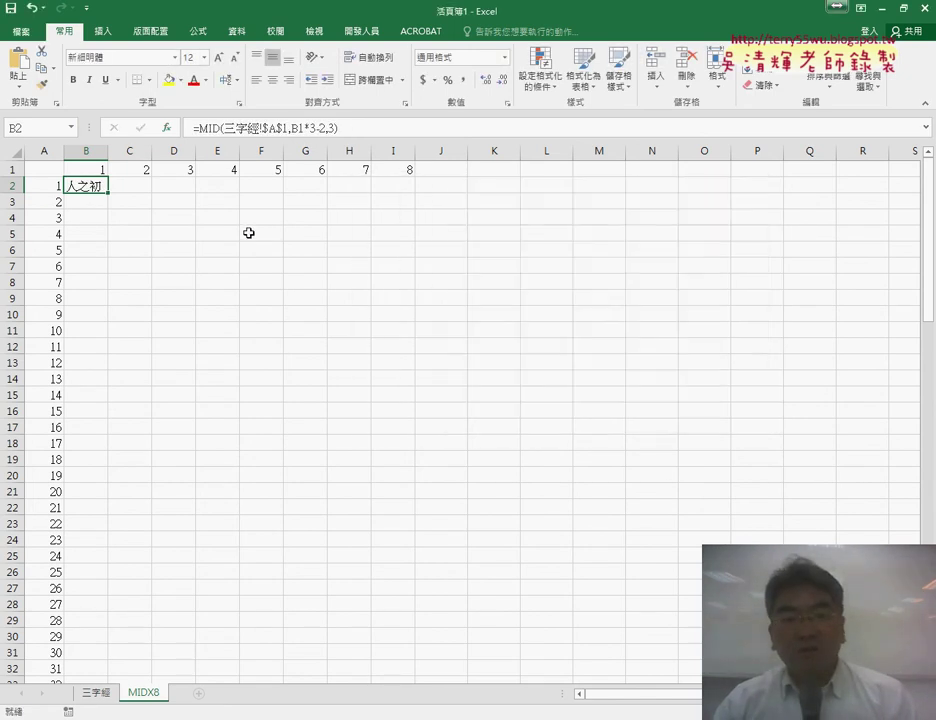
Step: Fill B2's formula across to I2, then undo the extra fill into row 3
drag(110, 194, 415, 196)
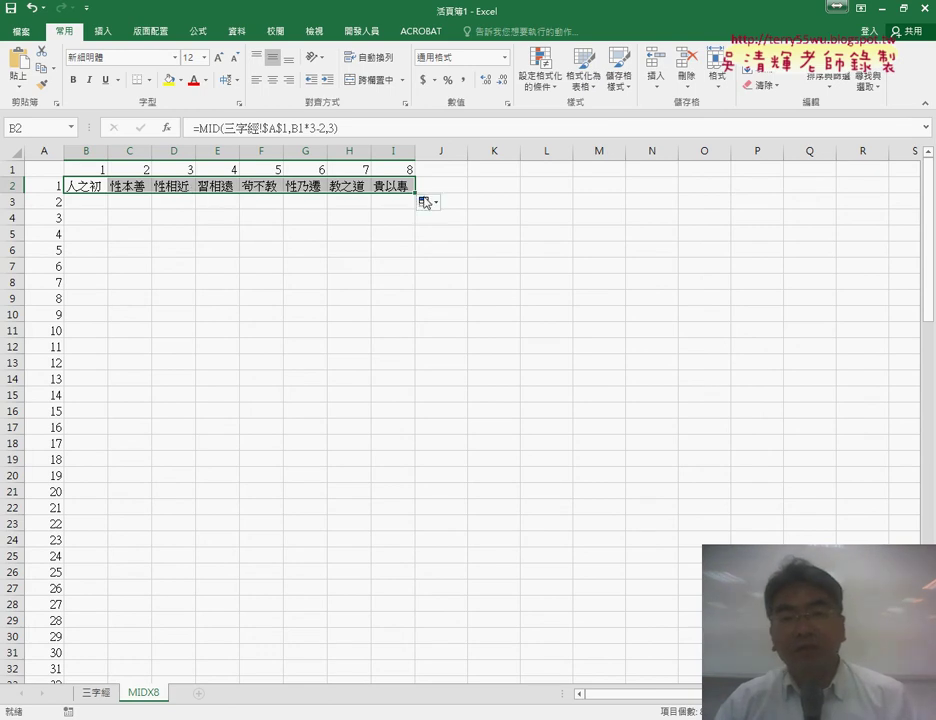
drag(418, 194, 418, 210)
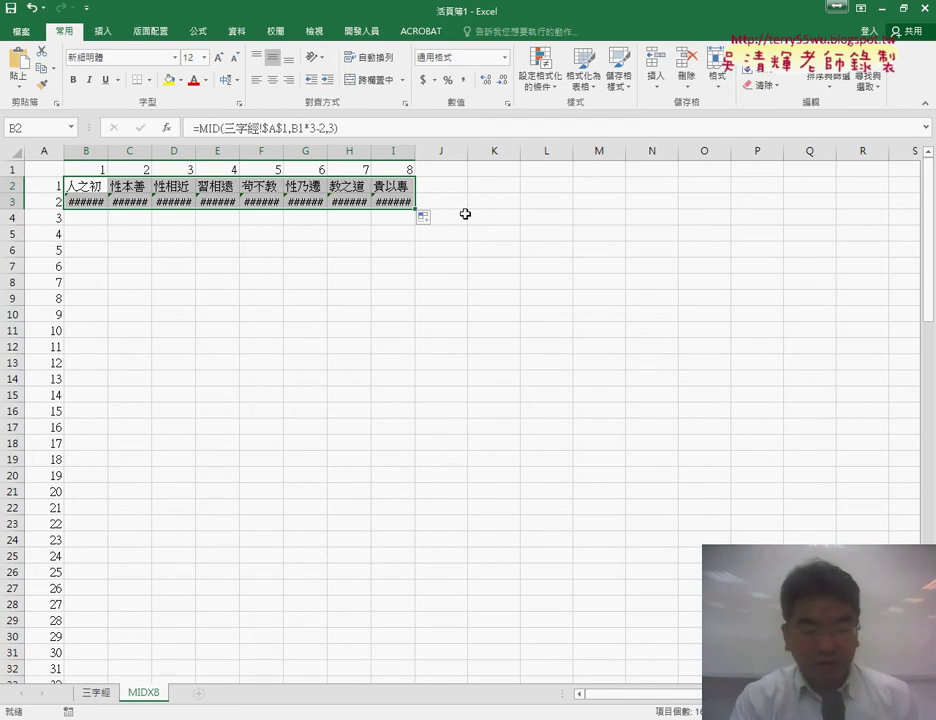
key(ctrl+z)
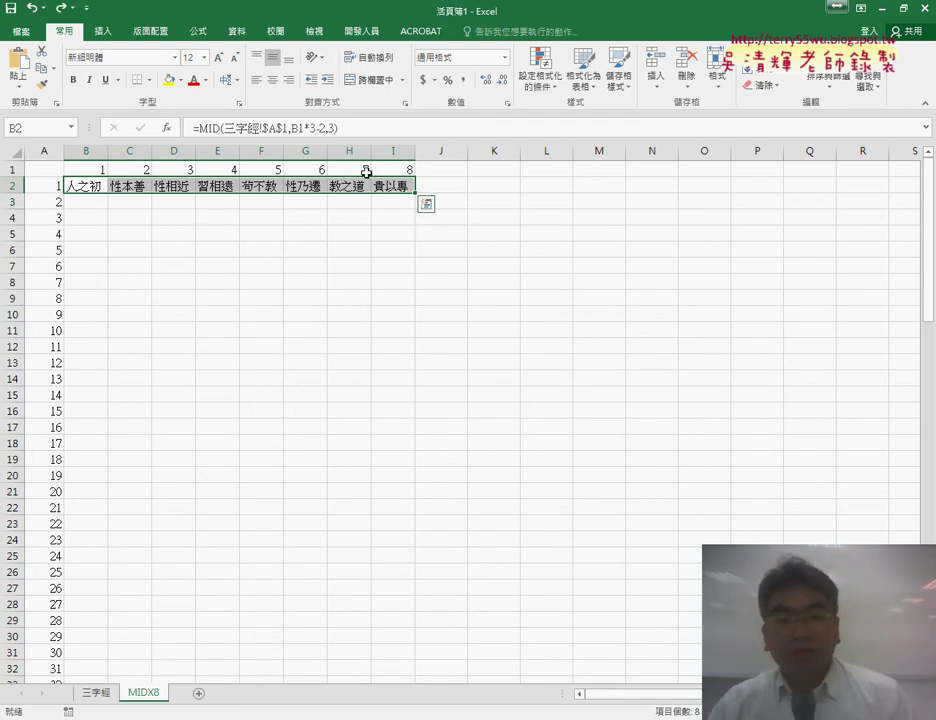
Step: Reopen B2's MID arguments and mark A2, row 2 and the 24-character offset in red
click(90, 186)
click(214, 124)
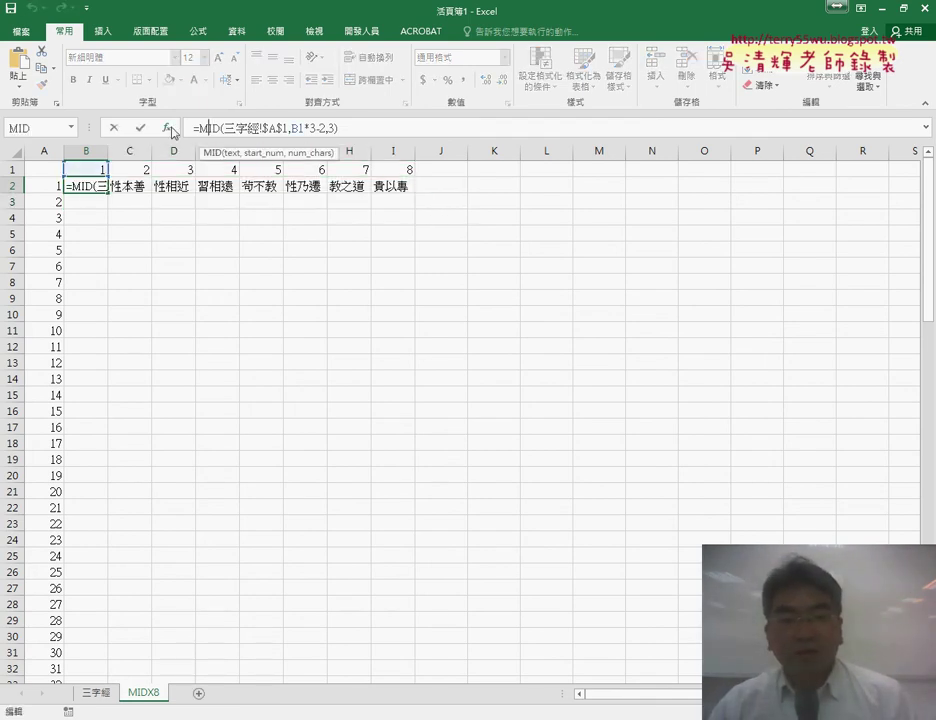
click(167, 127)
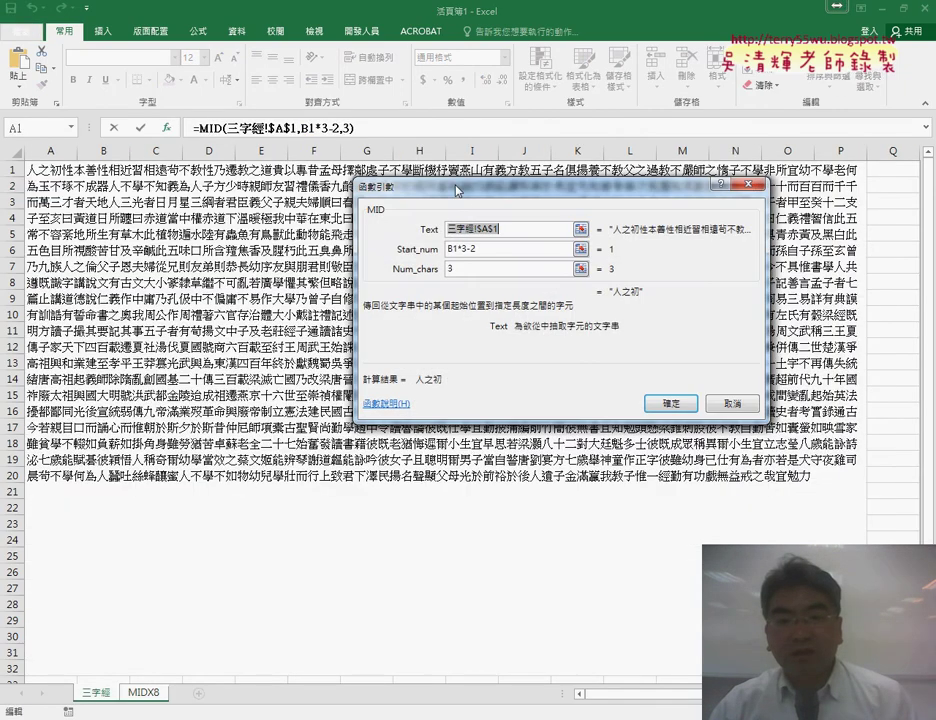
drag(458, 190, 302, 190)
click(307, 250)
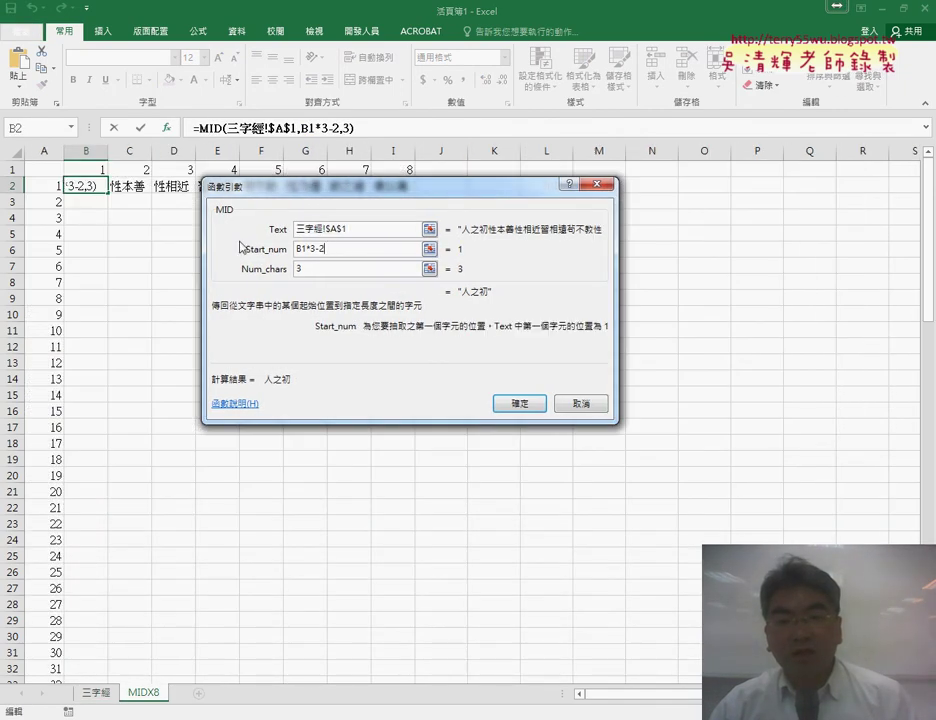
drag(217, 190, 215, 234)
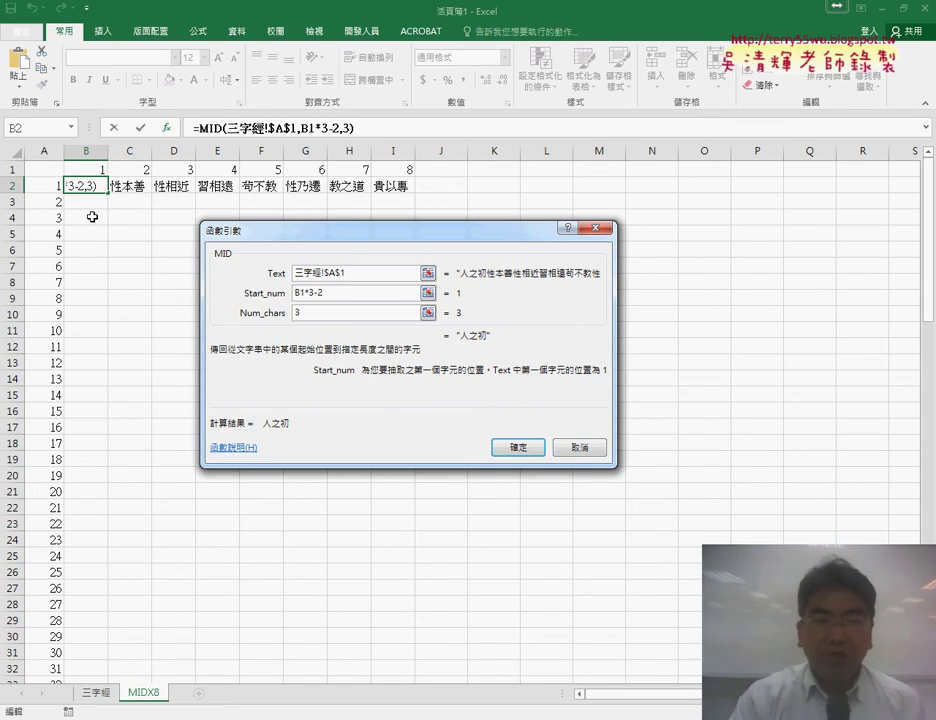
drag(57, 194, 97, 193)
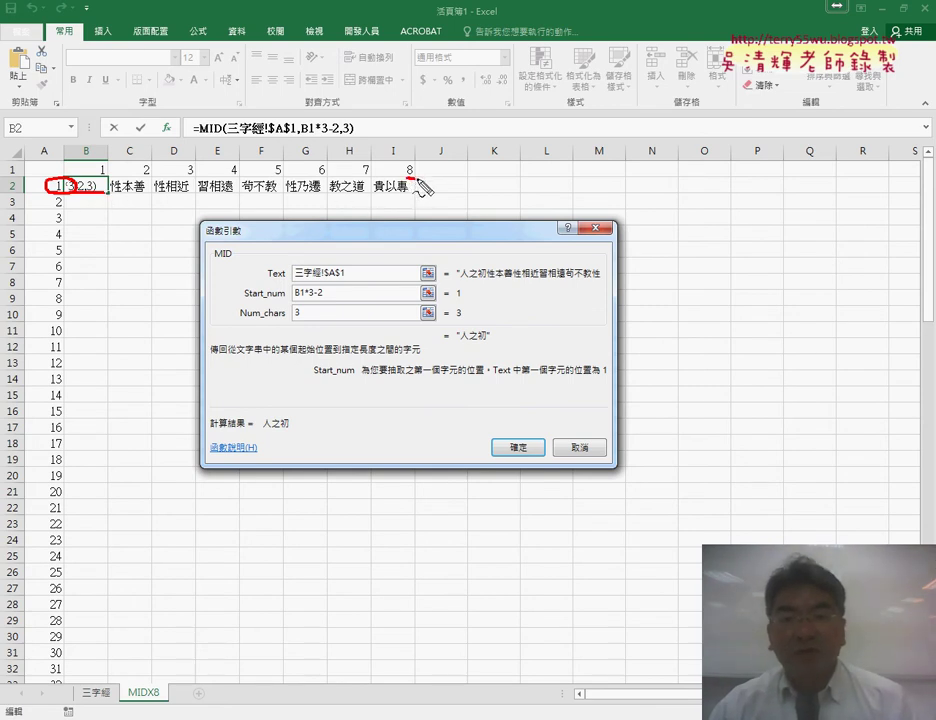
drag(404, 177, 415, 176)
mouse_move(116, 194)
mouse_down()
mouse_move(407, 196)
mouse_move(495, 186)
mouse_move(480, 200)
mouse_up()
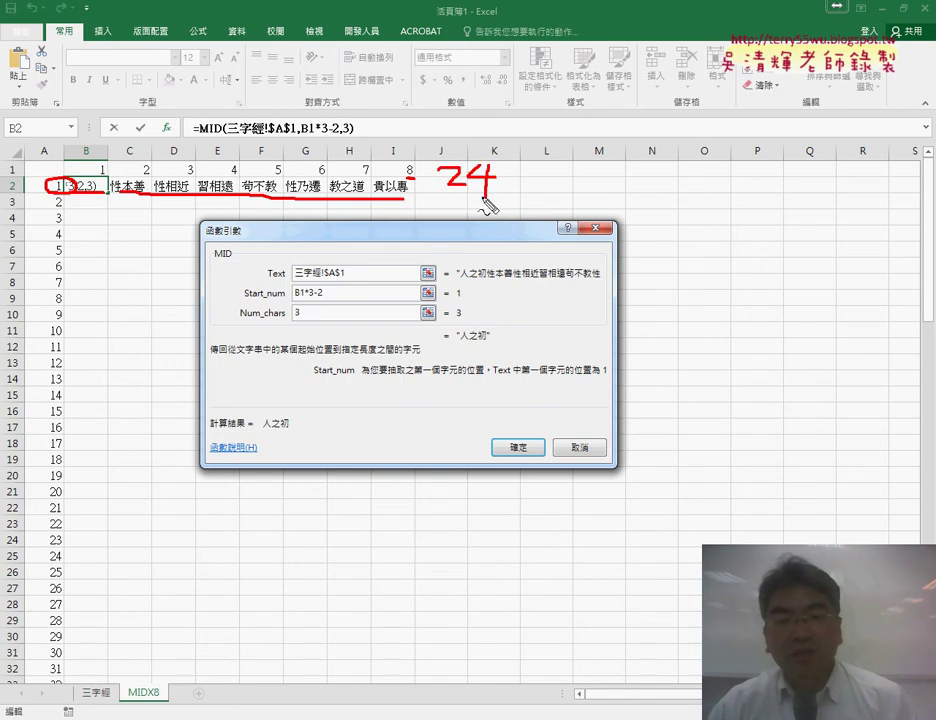
drag(419, 194, 419, 215)
drag(410, 204, 427, 203)
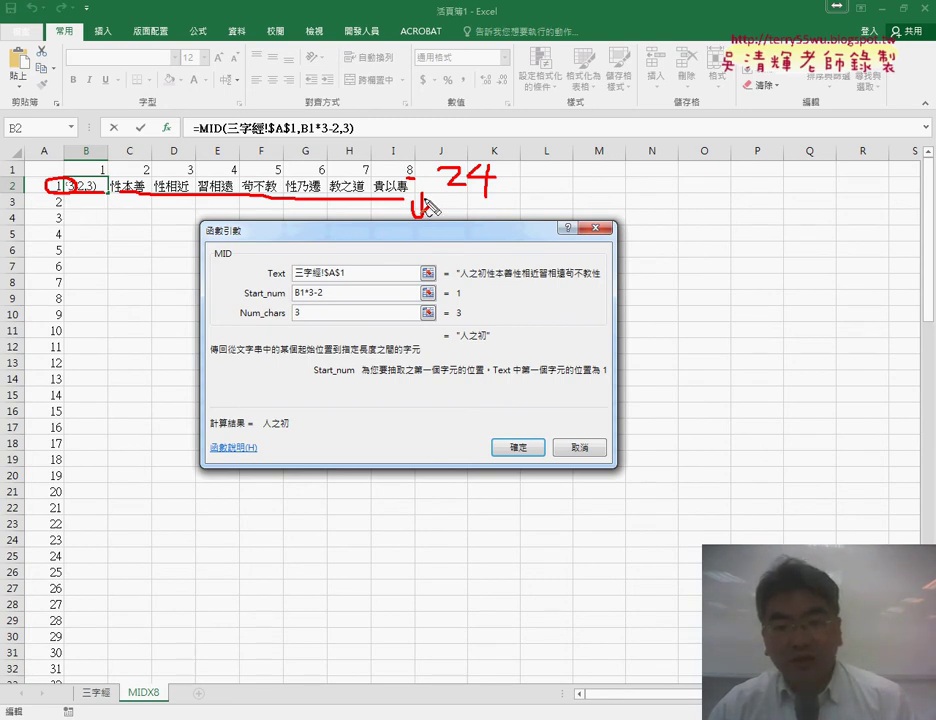
mouse_move(458, 206)
mouse_down()
mouse_move(481, 224)
mouse_move(503, 213)
mouse_up()
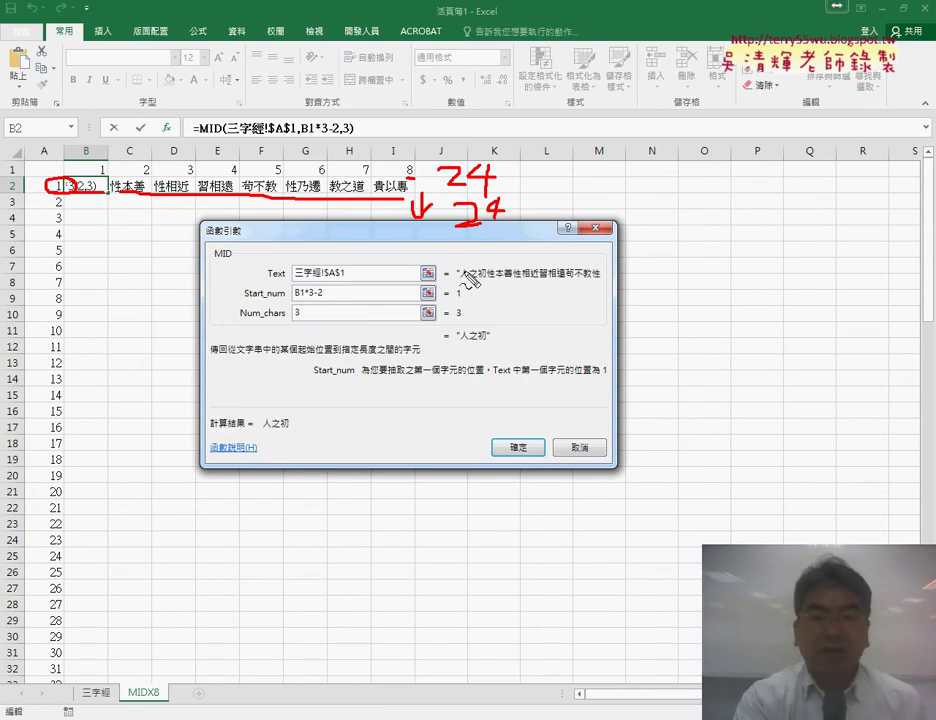
key(Escape)
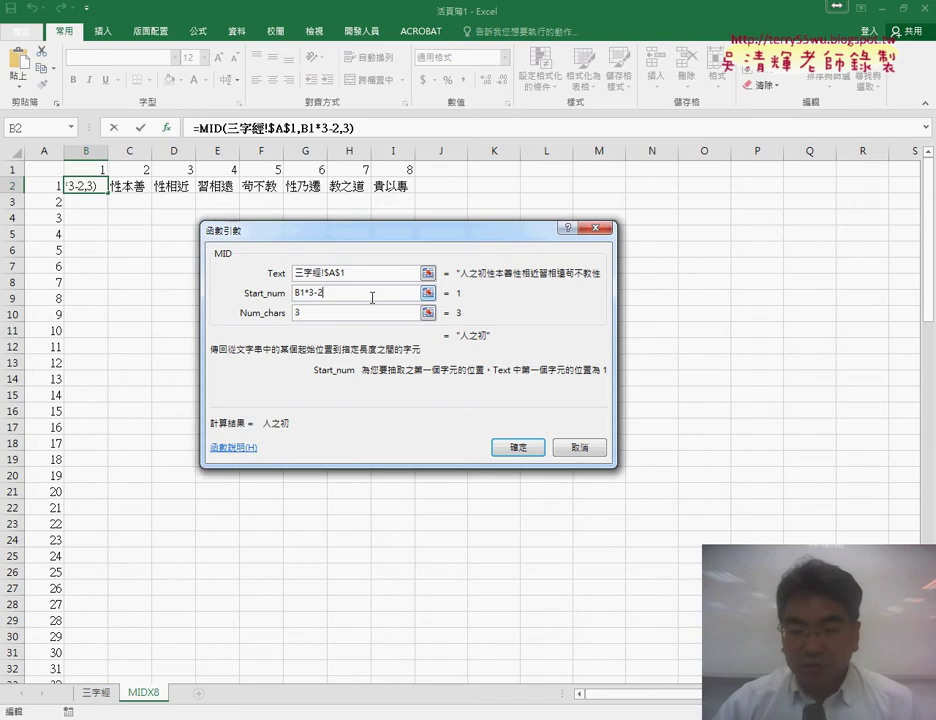
Step: Append +(A2-1)*24 to Start_num, making it B1*3-2+(A2-1)*24
text(+)
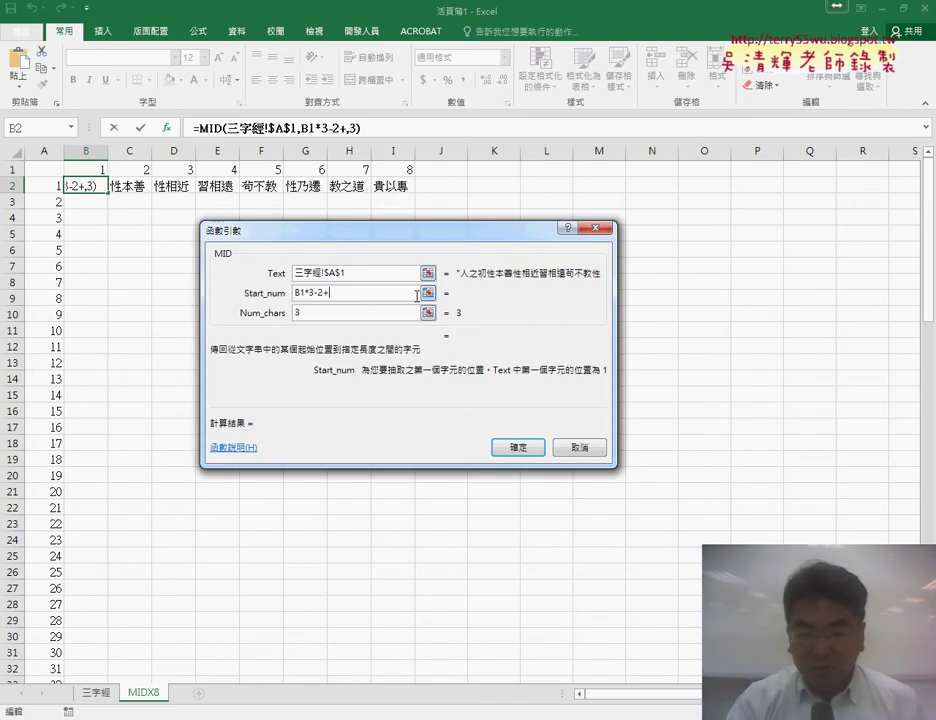
text(()
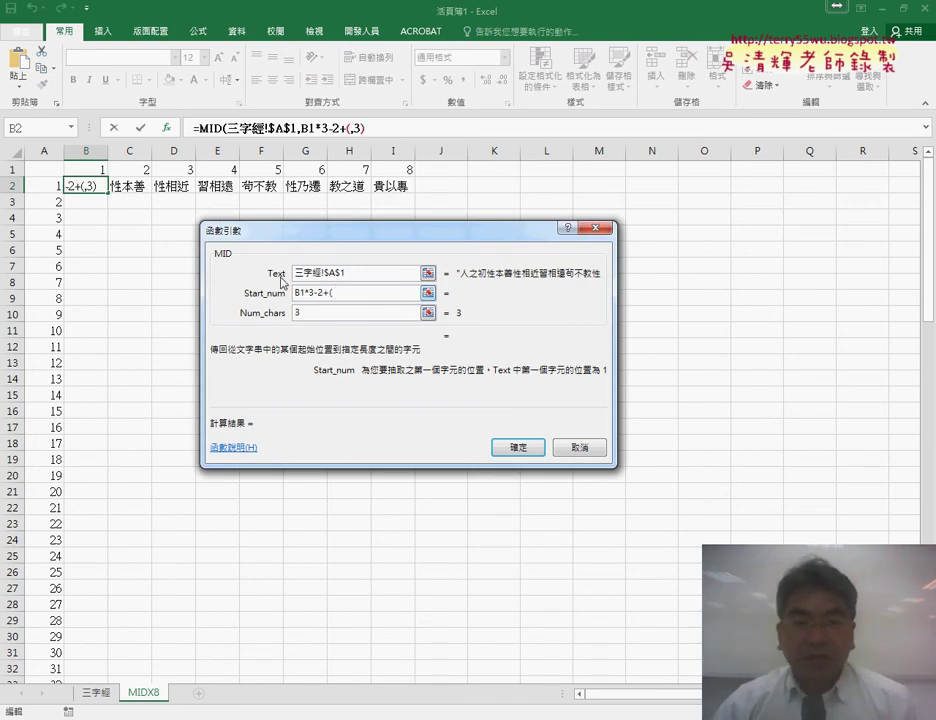
click(52, 188)
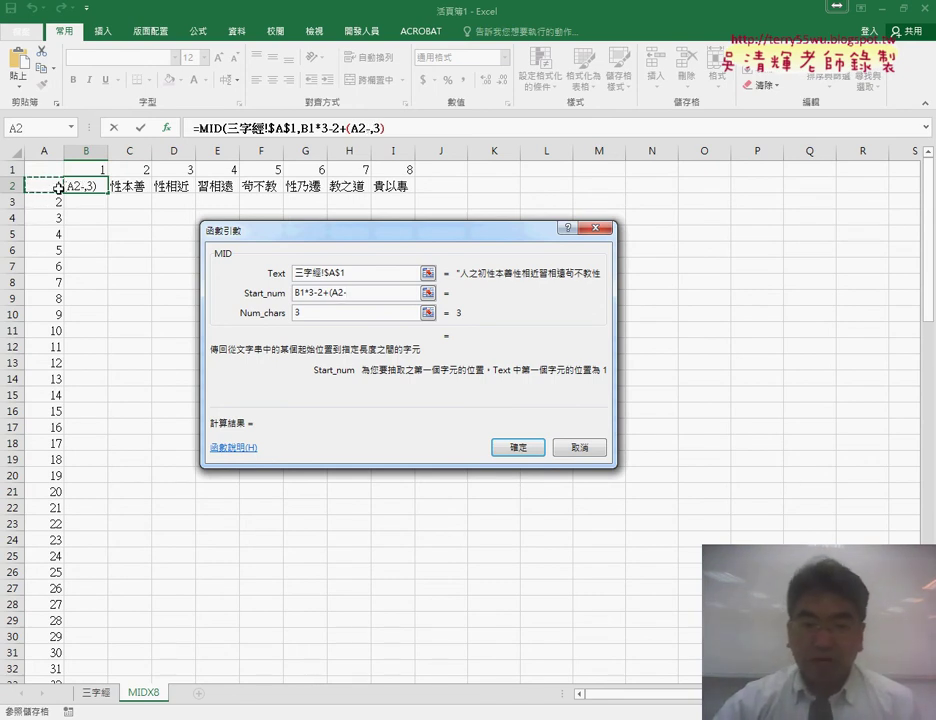
text(1)
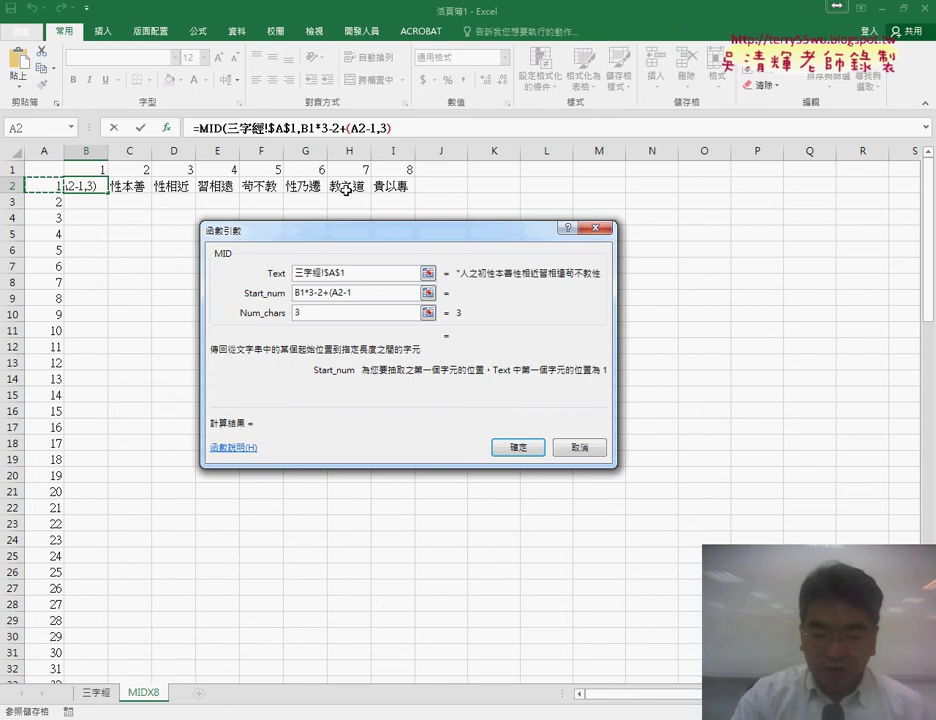
text())
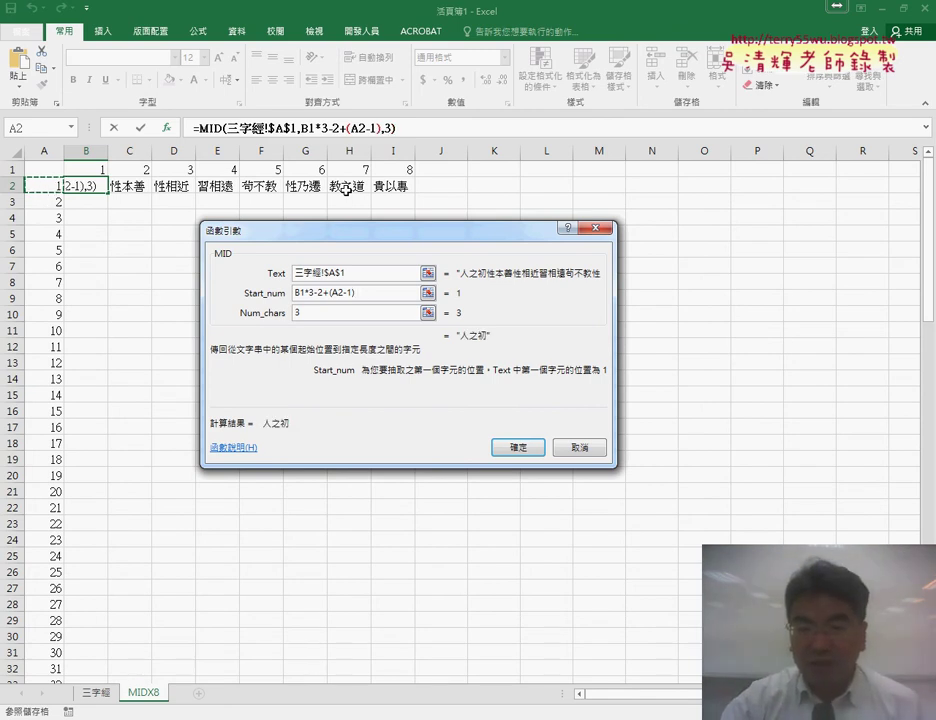
text(*24)
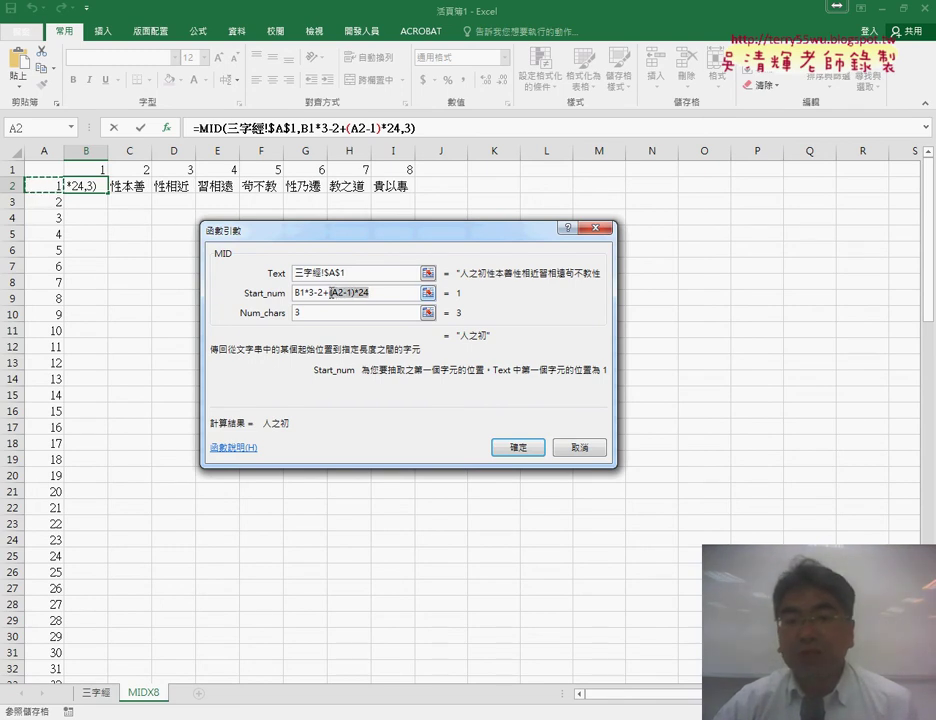
key(F2)
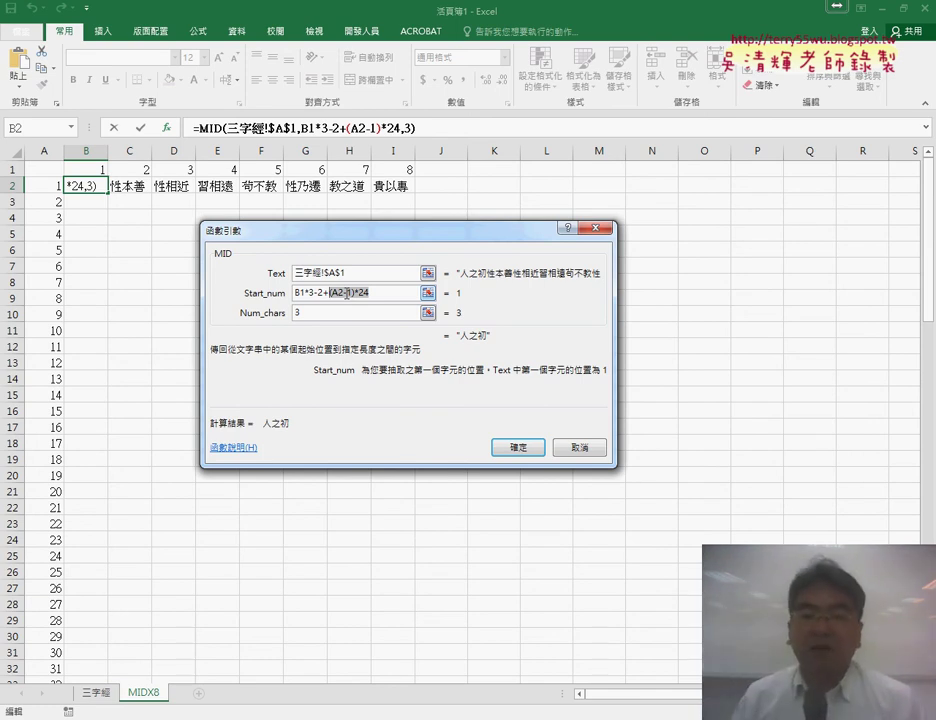
click(327, 296)
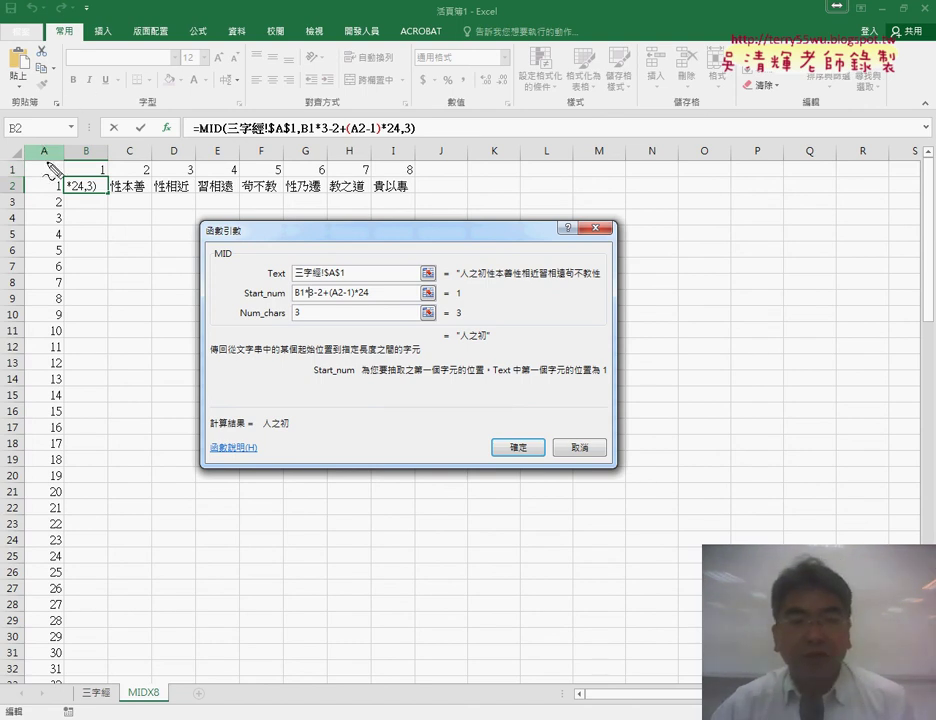
Step: Change Start_num to the mixed references B$1*3-2+($A2-1)*24
drag(14, 162, 12, 163)
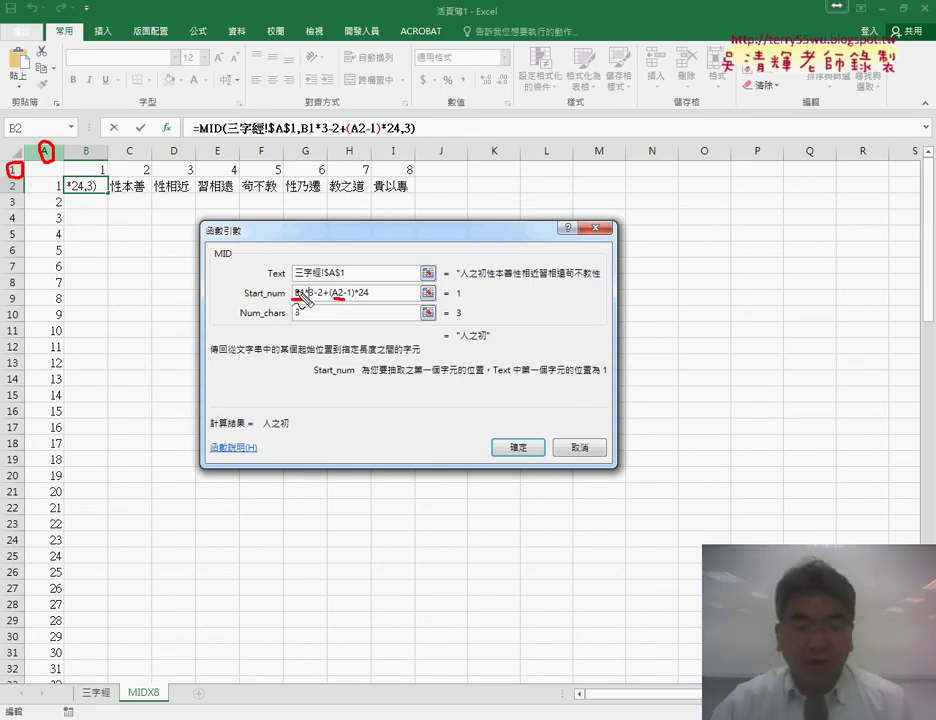
key(Escape)
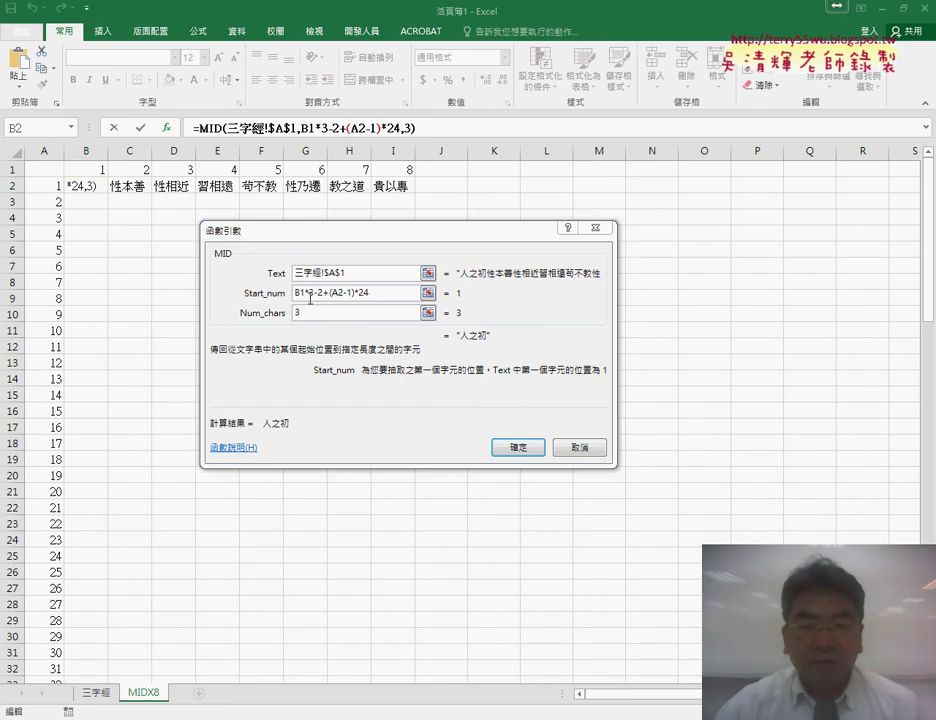
click(297, 292)
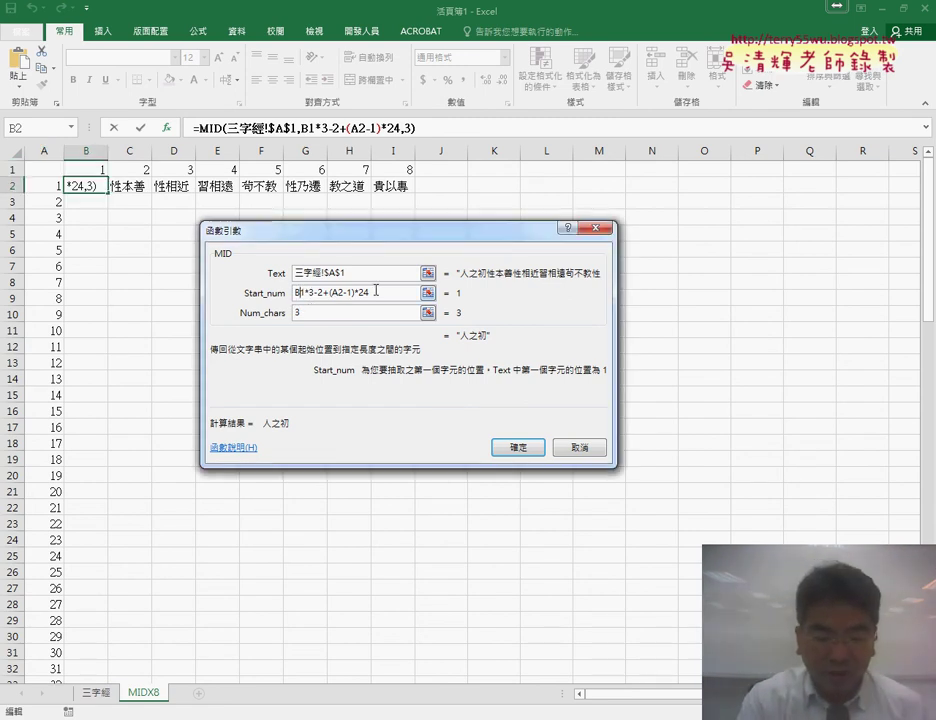
text($)
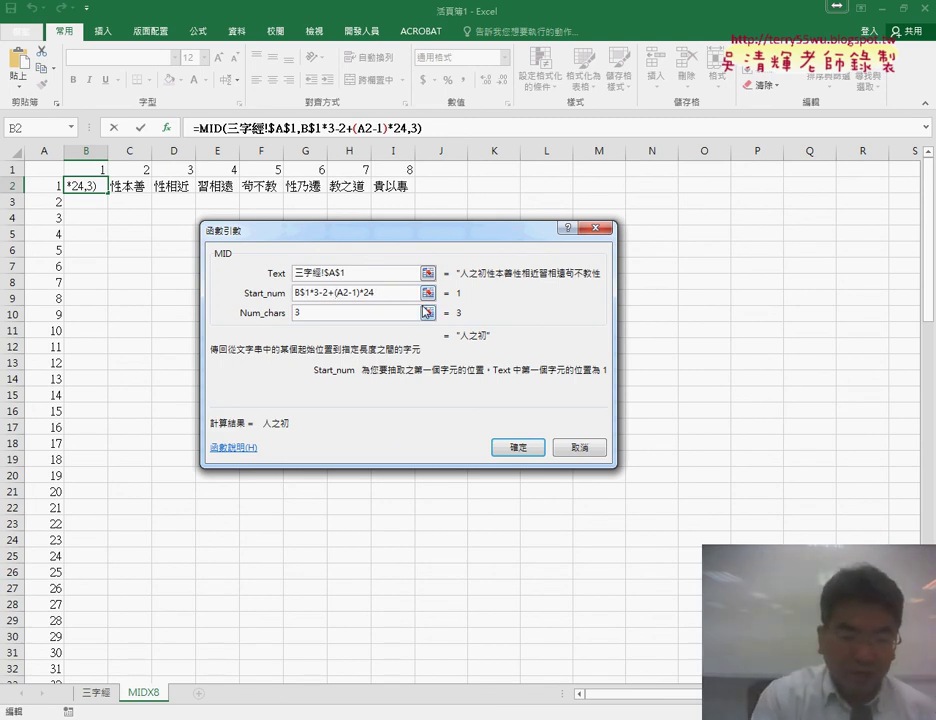
text($)
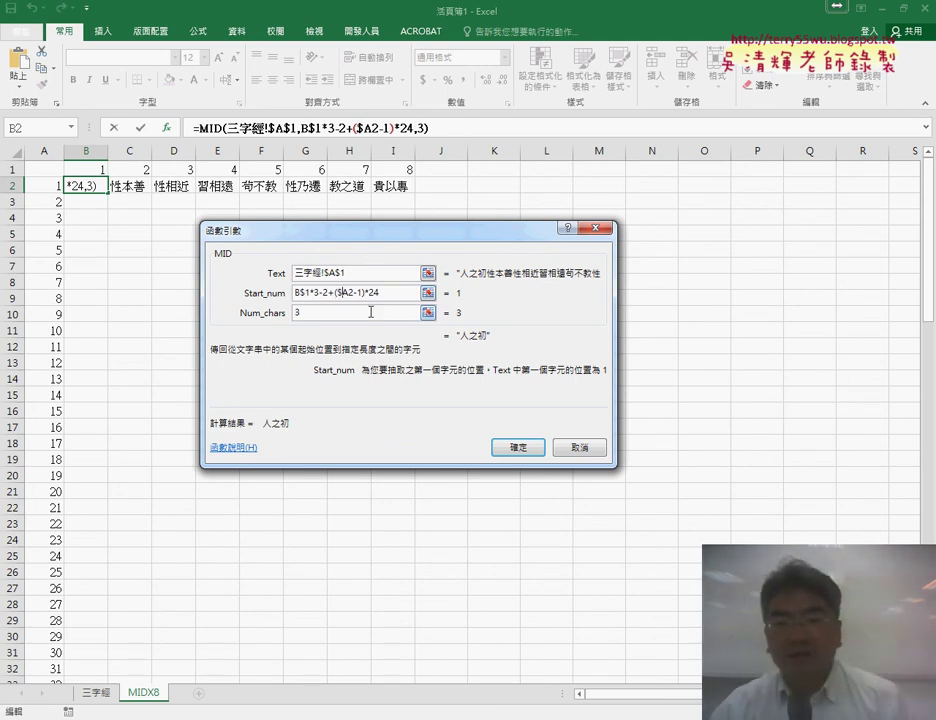
click(359, 313)
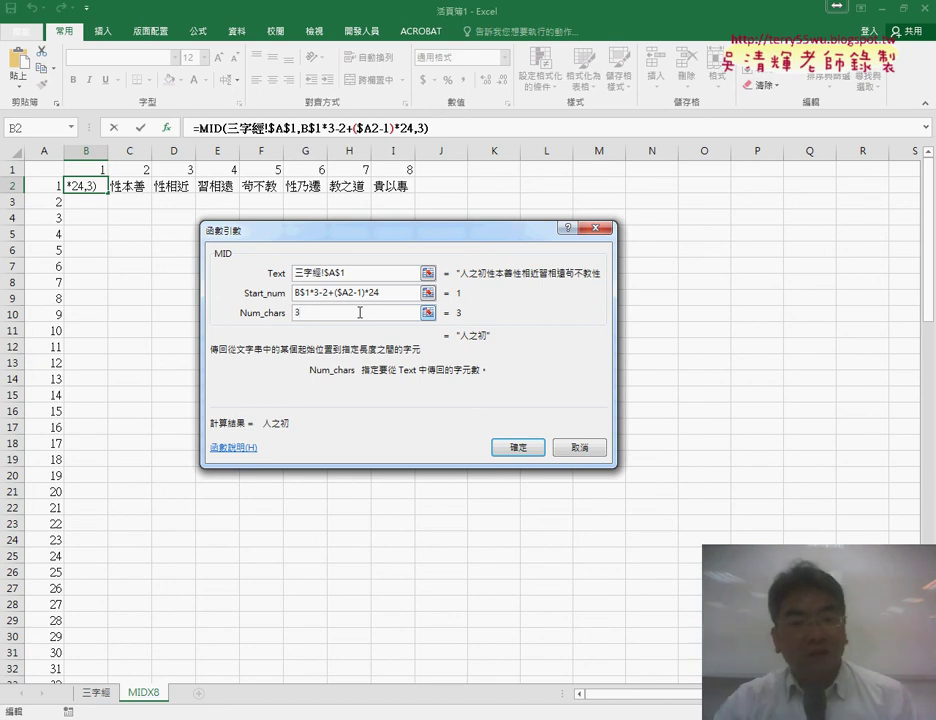
Step: Confirm the formula and fill it from B2 across to column I and down the grid
click(527, 447)
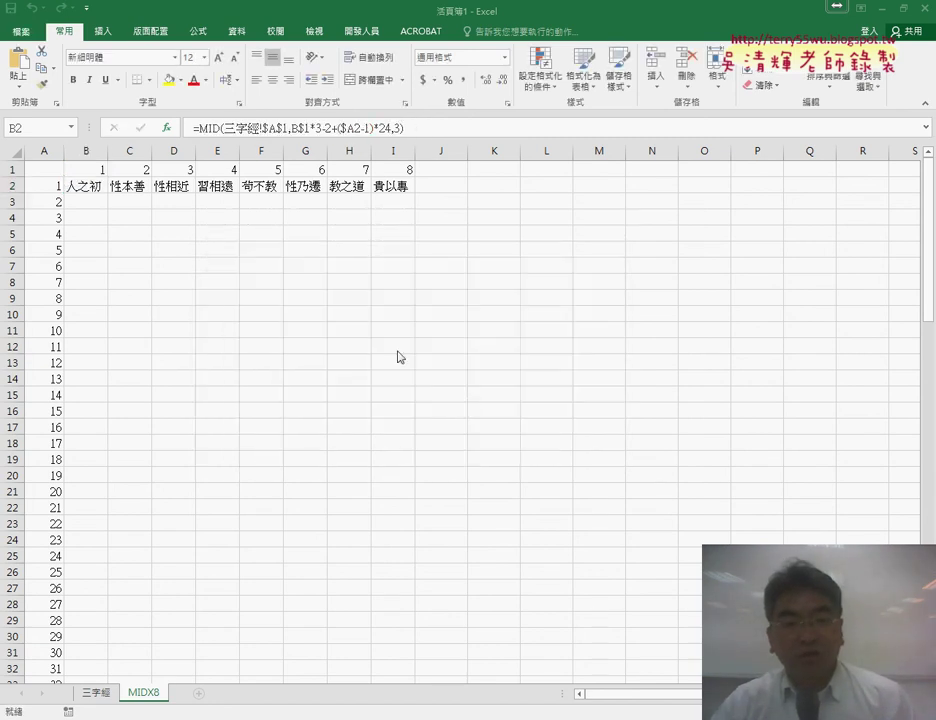
mouse_move(108, 195)
mouse_down()
mouse_move(415, 196)
mouse_move(391, 541)
mouse_up()
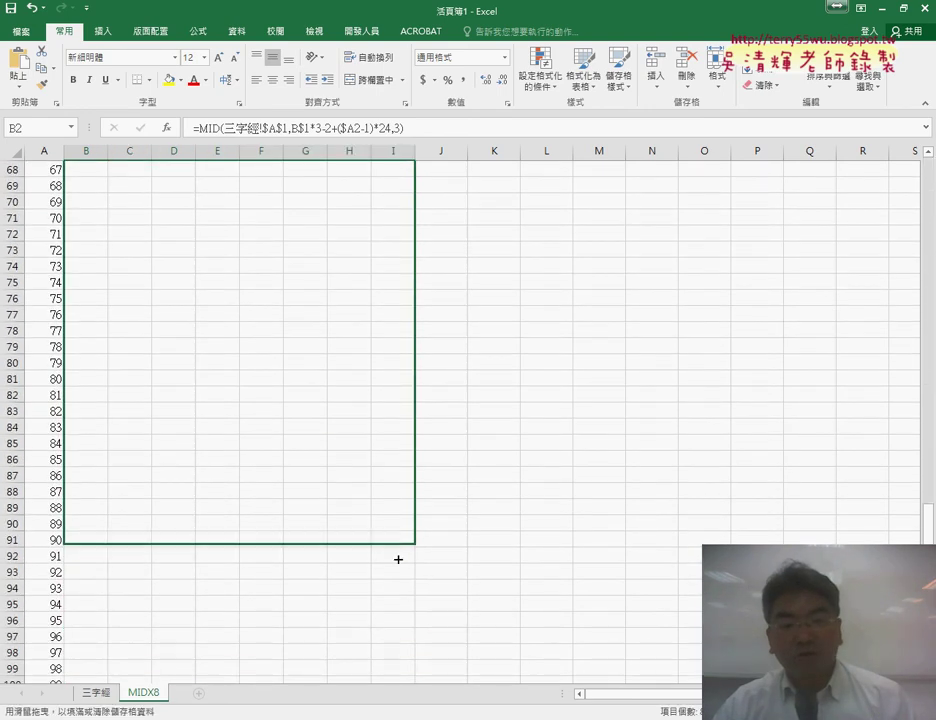
drag(391, 541, 399, 549)
scroll(667, 549, up, 4)
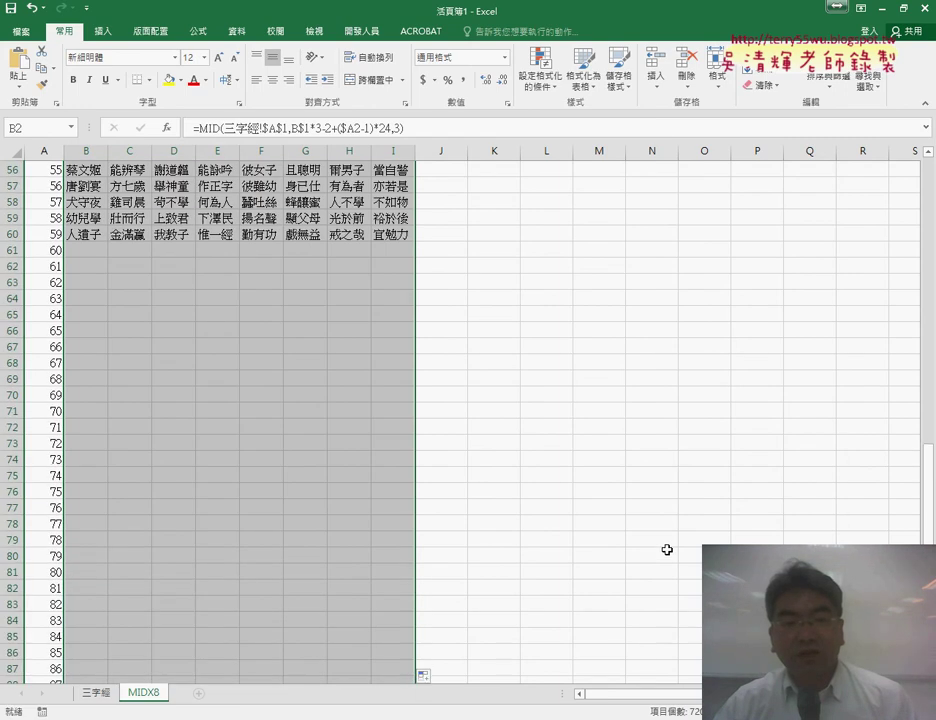
scroll(667, 549, up, 4)
scroll(667, 549, up, 9)
scroll(667, 549, up, 6)
scroll(667, 549, down, 2)
scroll(665, 553, down, 7)
scroll(665, 555, down, 3)
scroll(664, 557, down, 2)
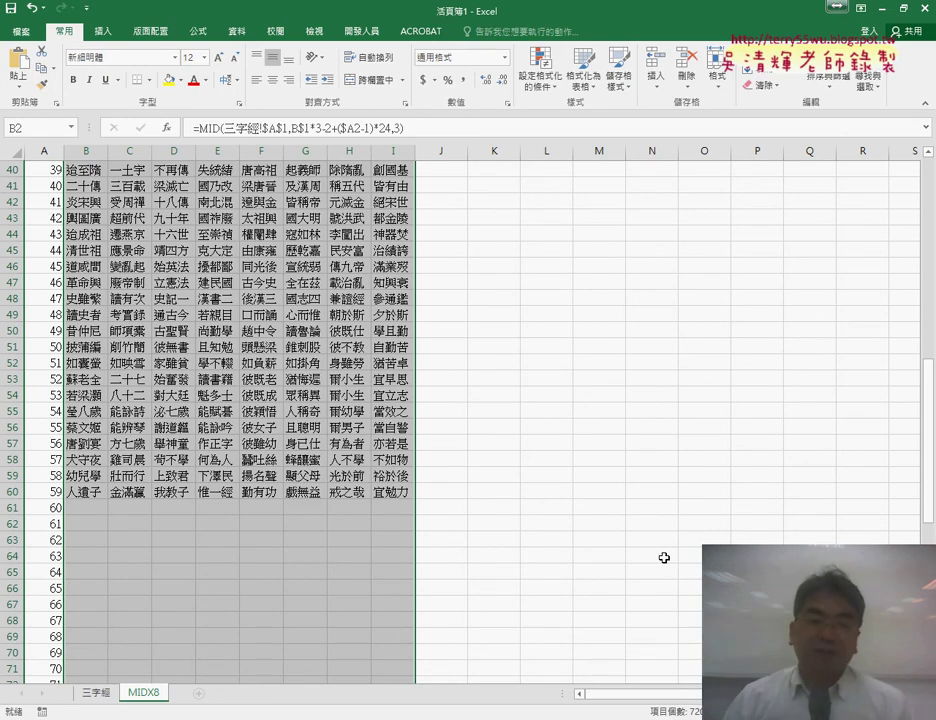
Step: Delete the surplus row numbers and formulas below row 60, then select B2:I60
click(52, 503)
key(ctrl+shift+Down)
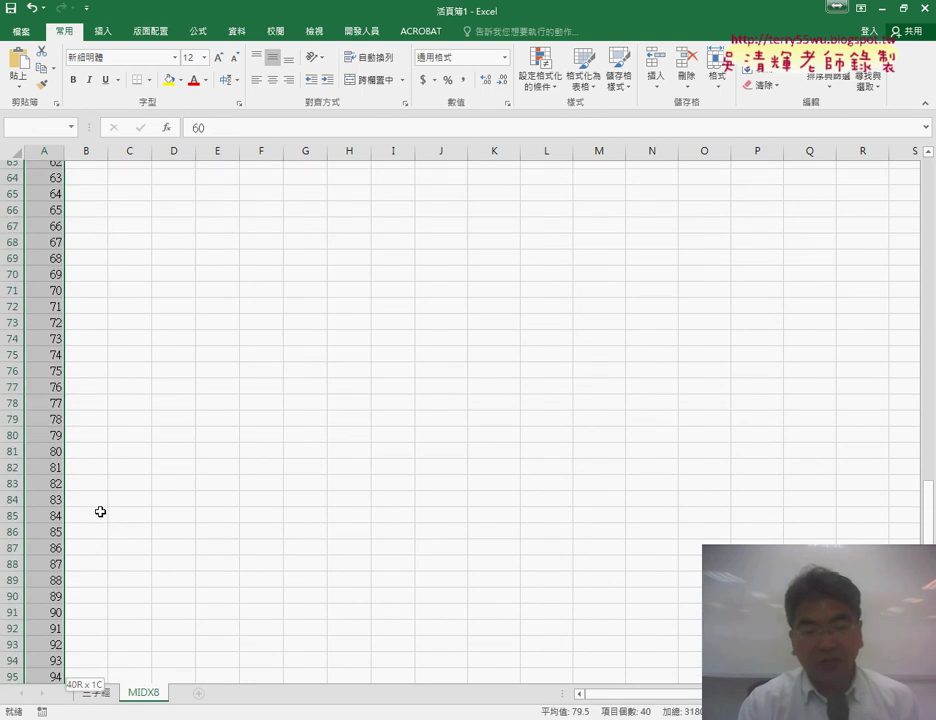
scroll(100, 511, up, 8)
key(Delete)
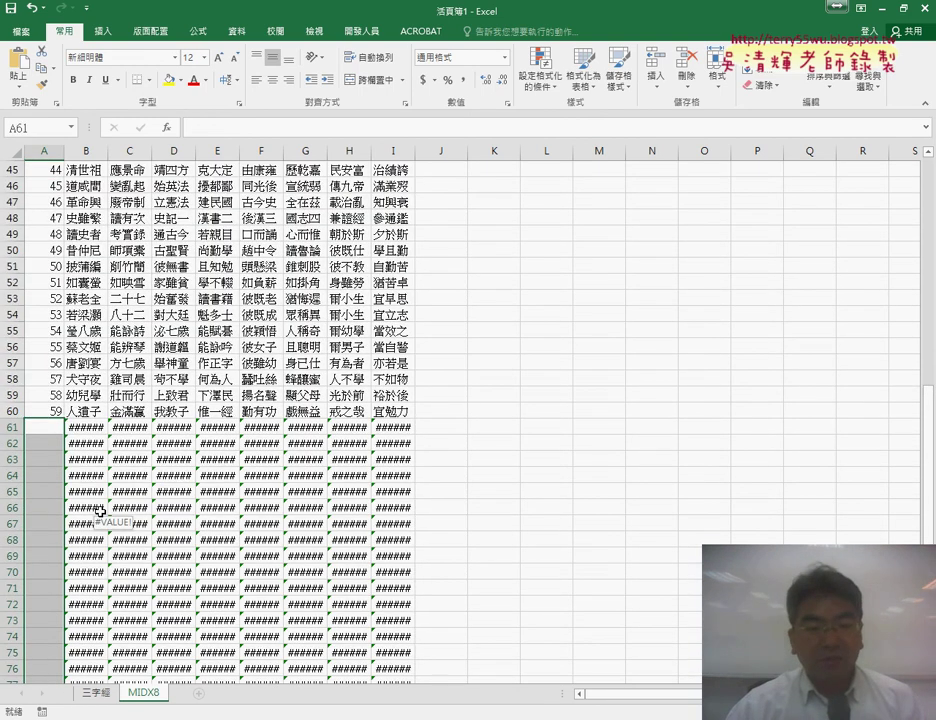
click(88, 427)
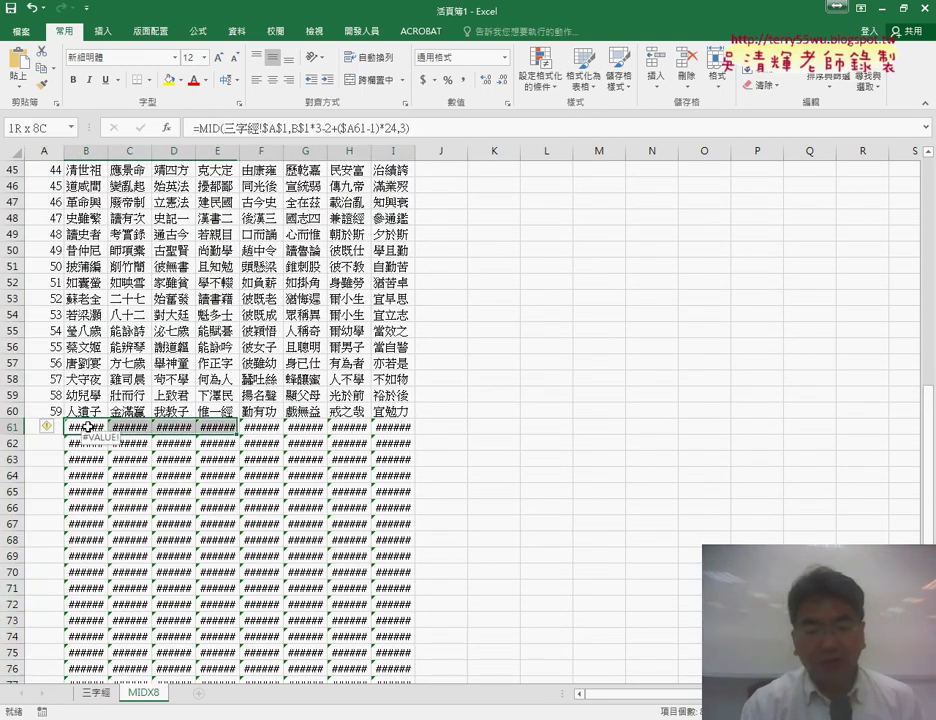
key(ctrl+shift+Right)
key(ctrl+shift+Down)
key(Delete)
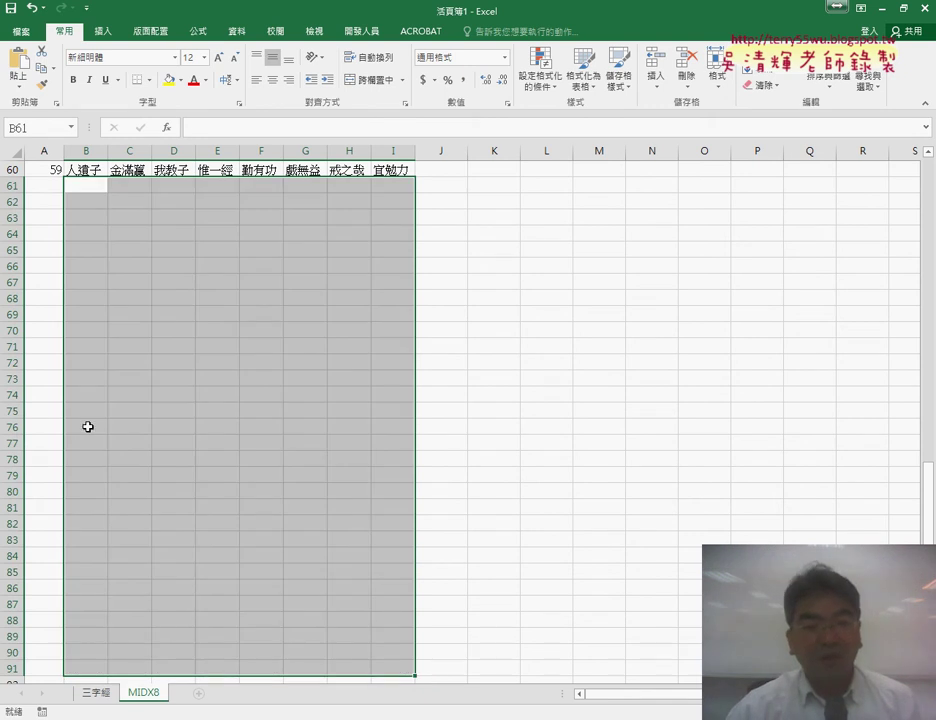
scroll(88, 427, up, 9)
drag(407, 604, 72, 180)
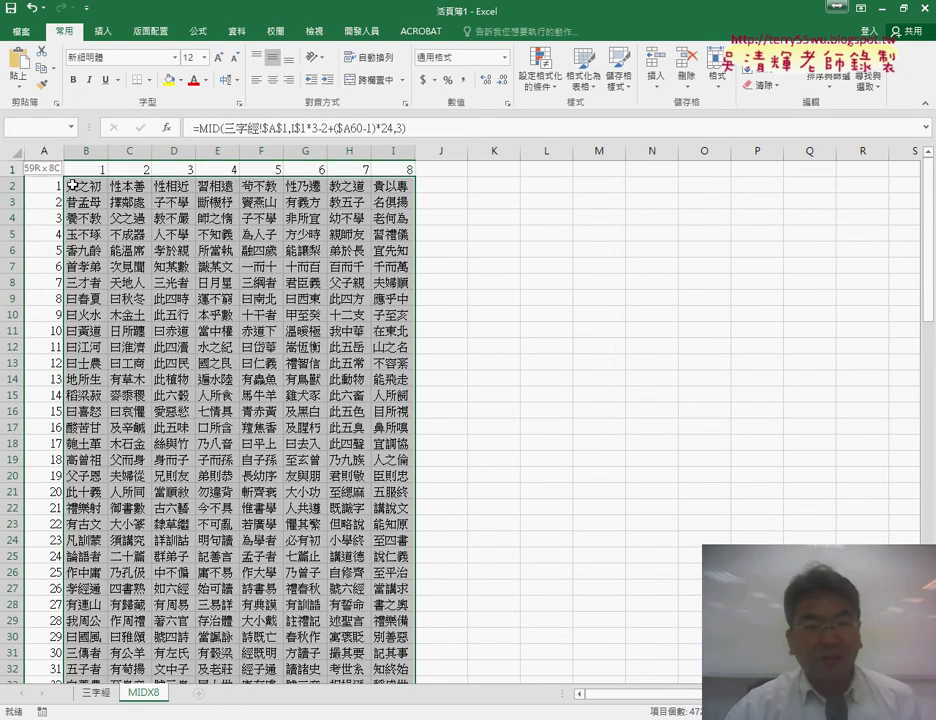
Step: Apply red Outline and Inside borders to B2:I60 through More Borders
drag(72, 185, 74, 184)
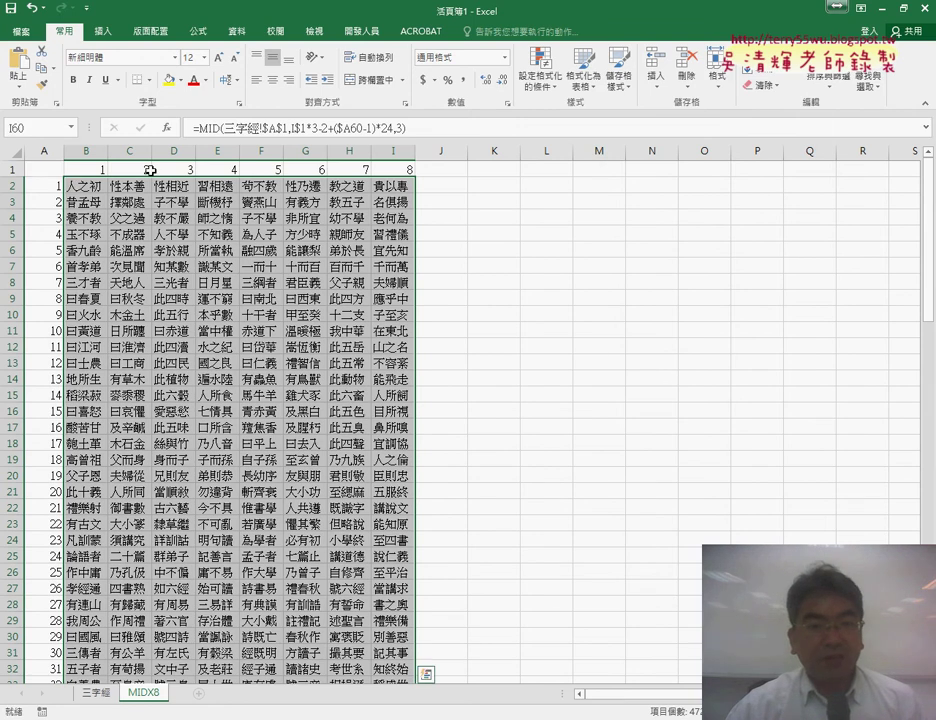
click(150, 80)
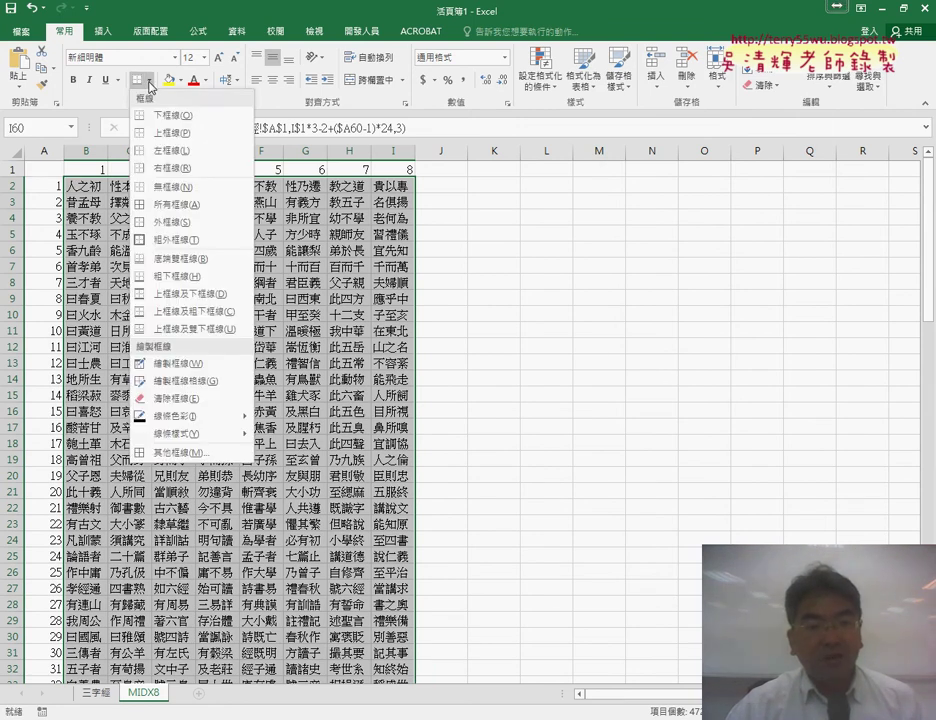
scroll(183, 449, down, 3)
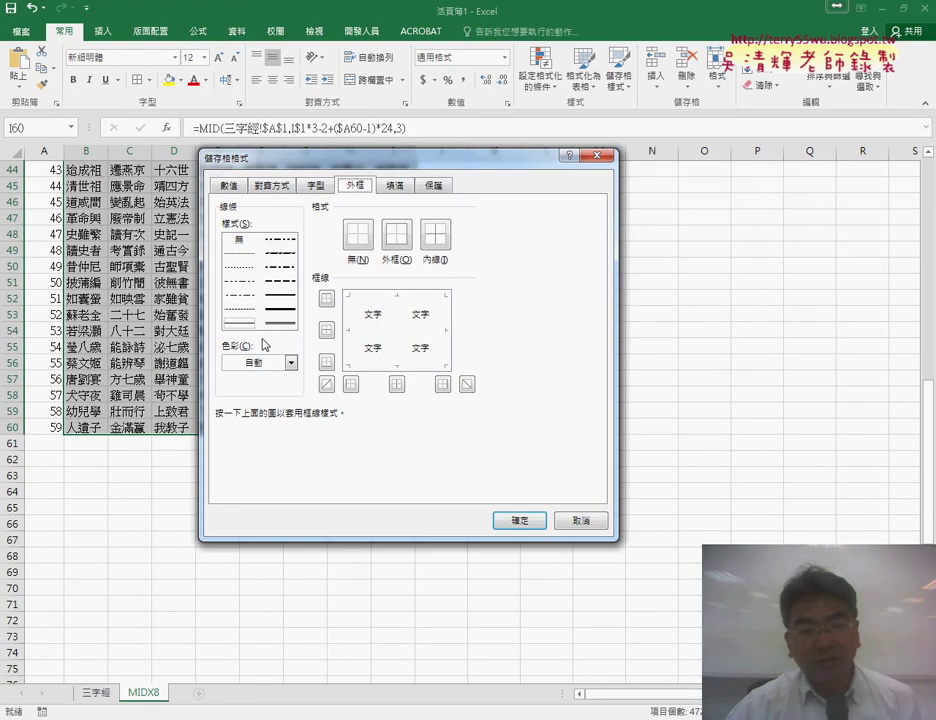
click(262, 363)
click(242, 494)
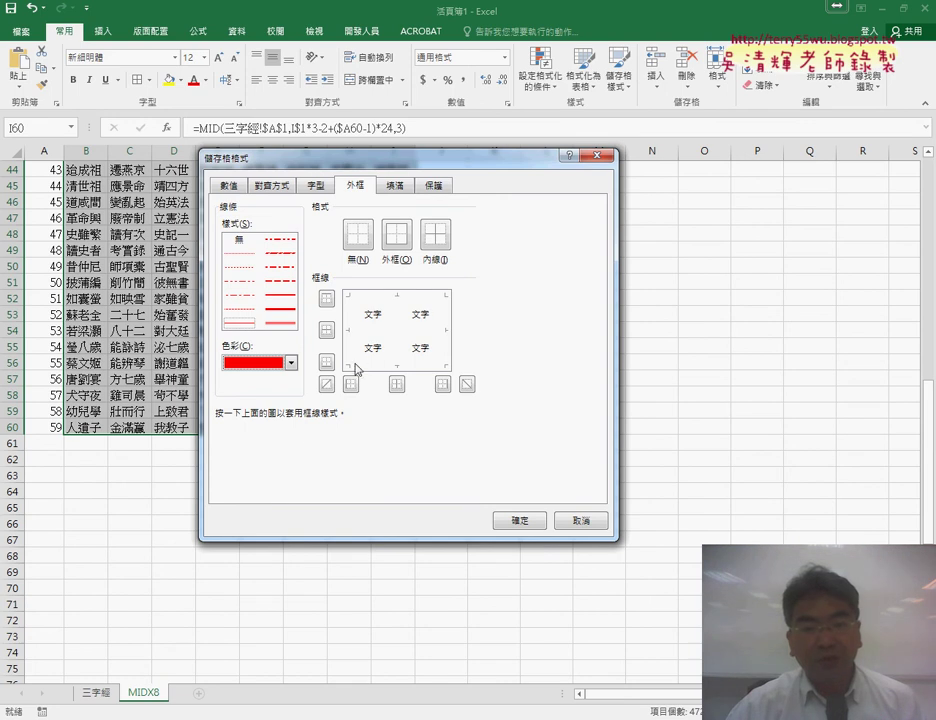
click(397, 247)
click(436, 240)
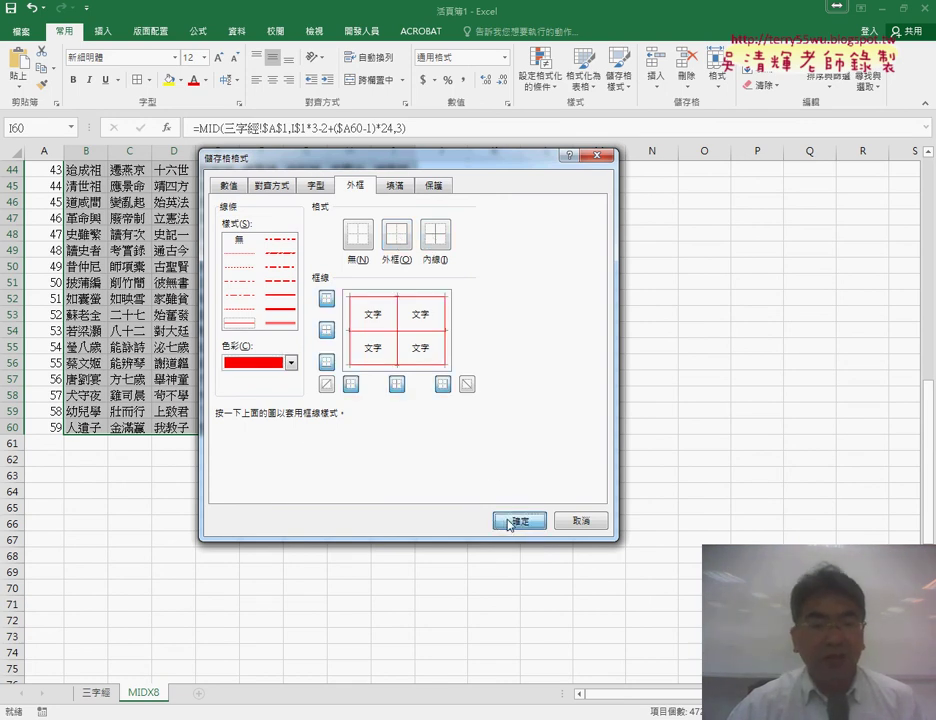
click(500, 519)
scroll(503, 509, up, 7)
scroll(505, 505, up, 7)
click(523, 397)
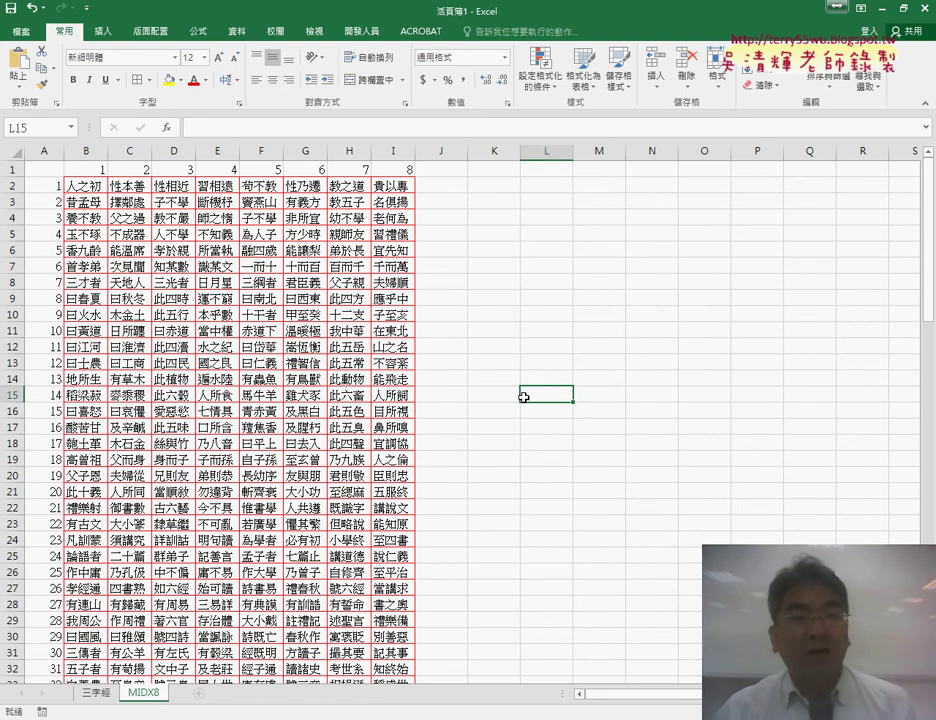
Step: Duplicate the MIDX8 sheet and name the copy MIDX4
click(93, 186)
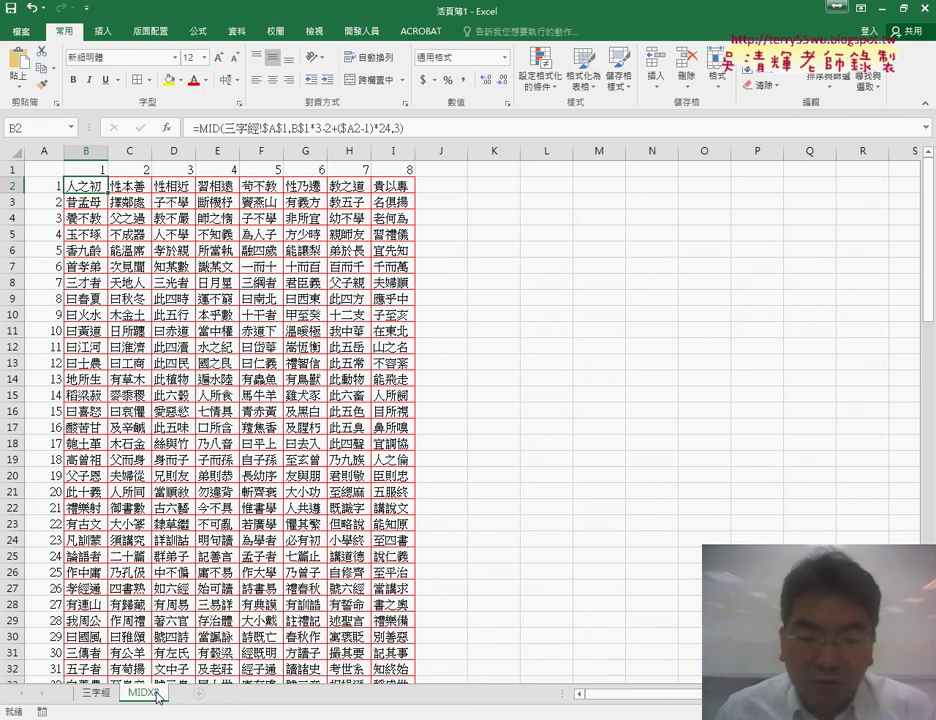
drag(158, 697, 186, 694)
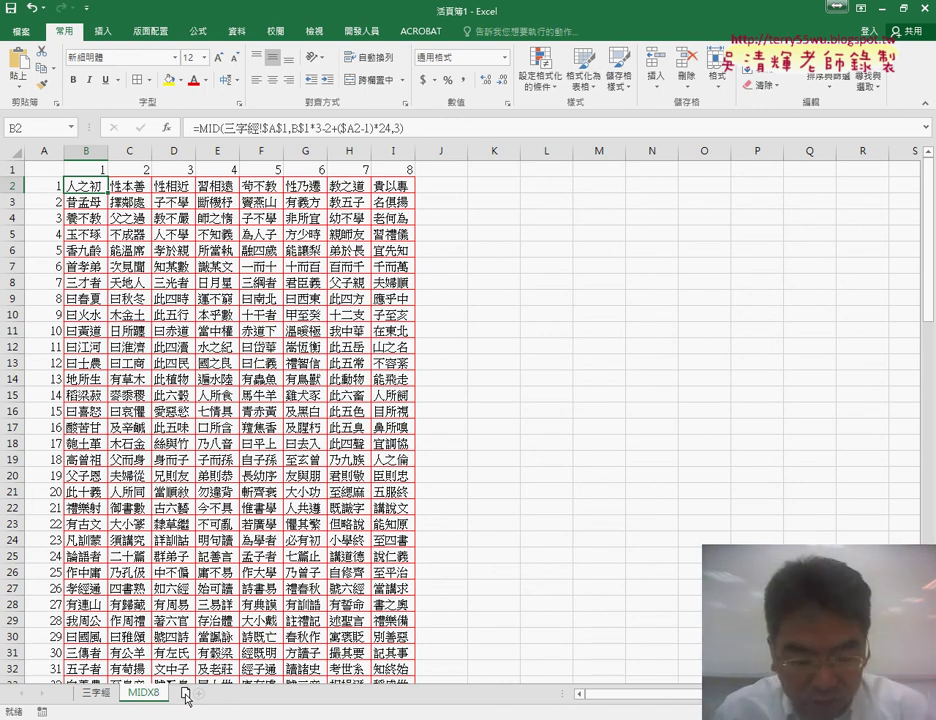
drag(186, 694, 196, 702)
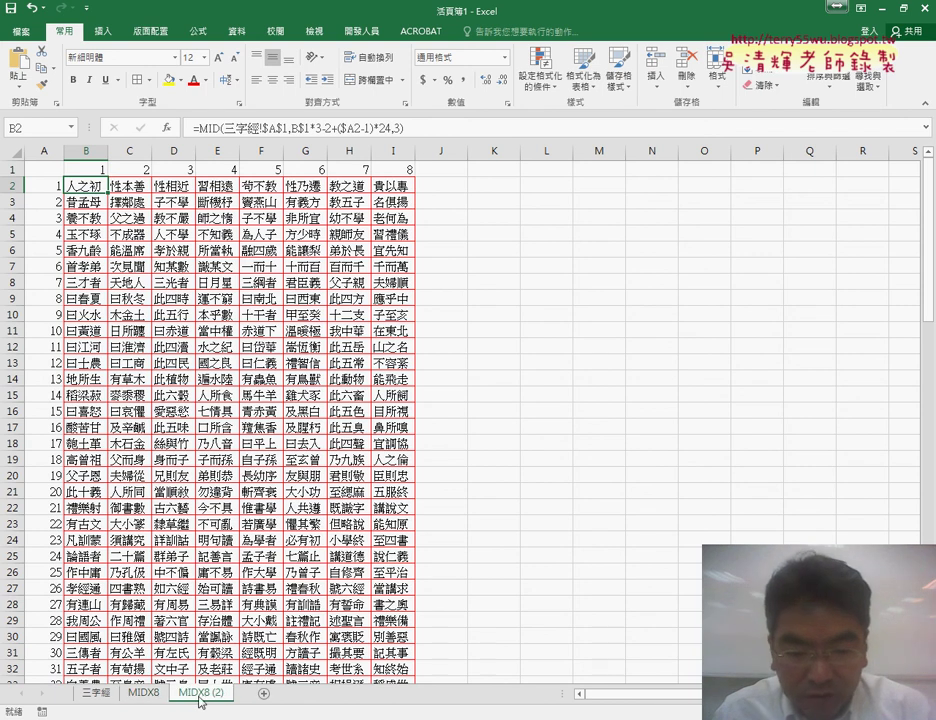
double_click(230, 694)
text(MIDX4)
key(Return)
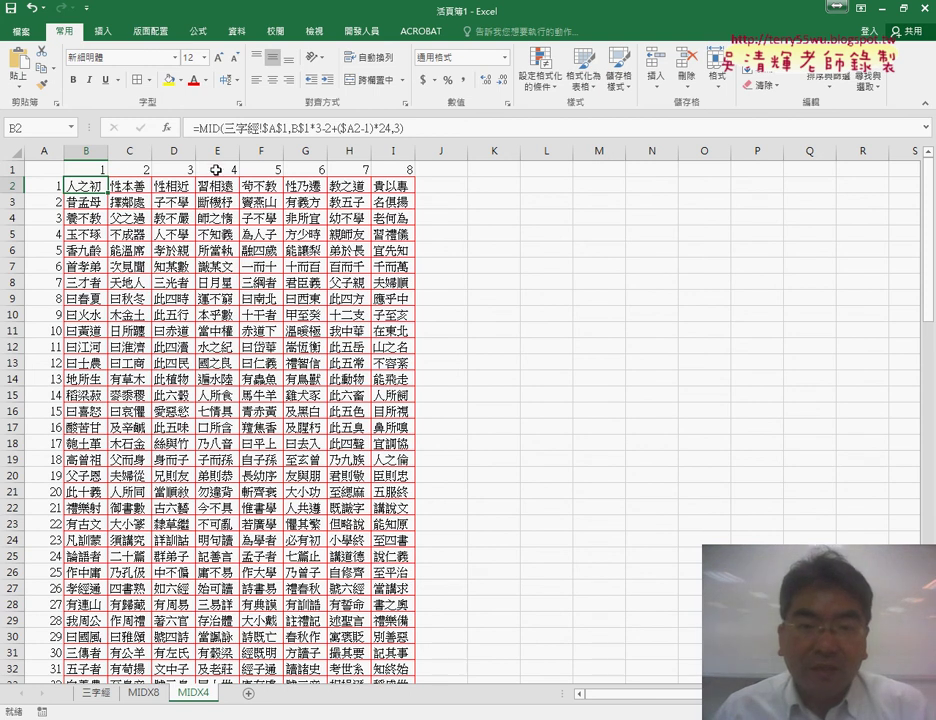
Step: Delete columns F through I on MIDX4, keeping phrase columns B–E
drag(262, 150, 385, 150)
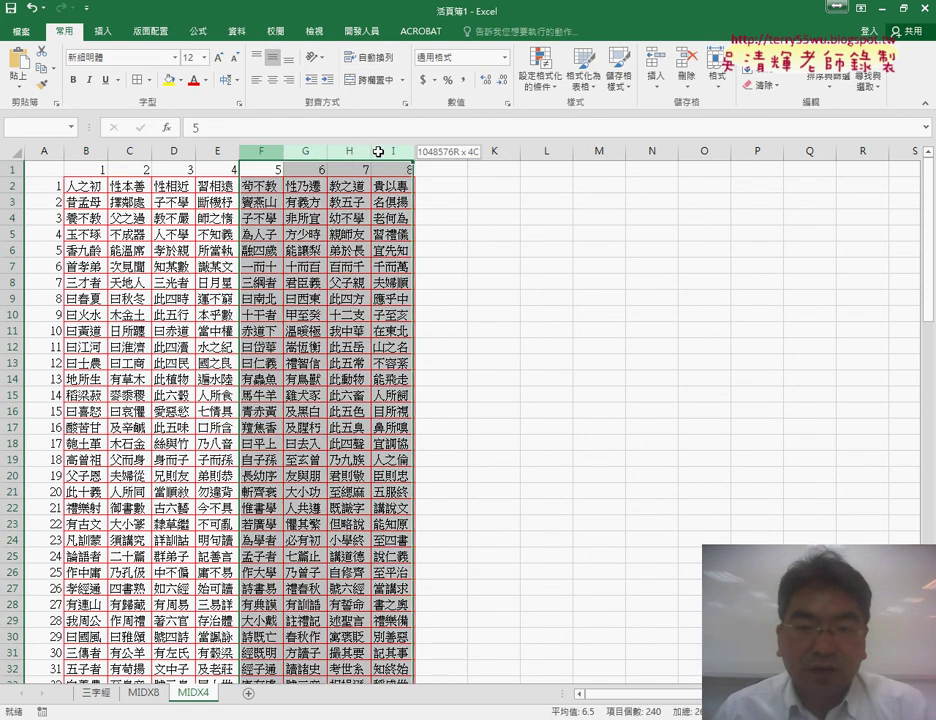
right_click(345, 208)
click(390, 330)
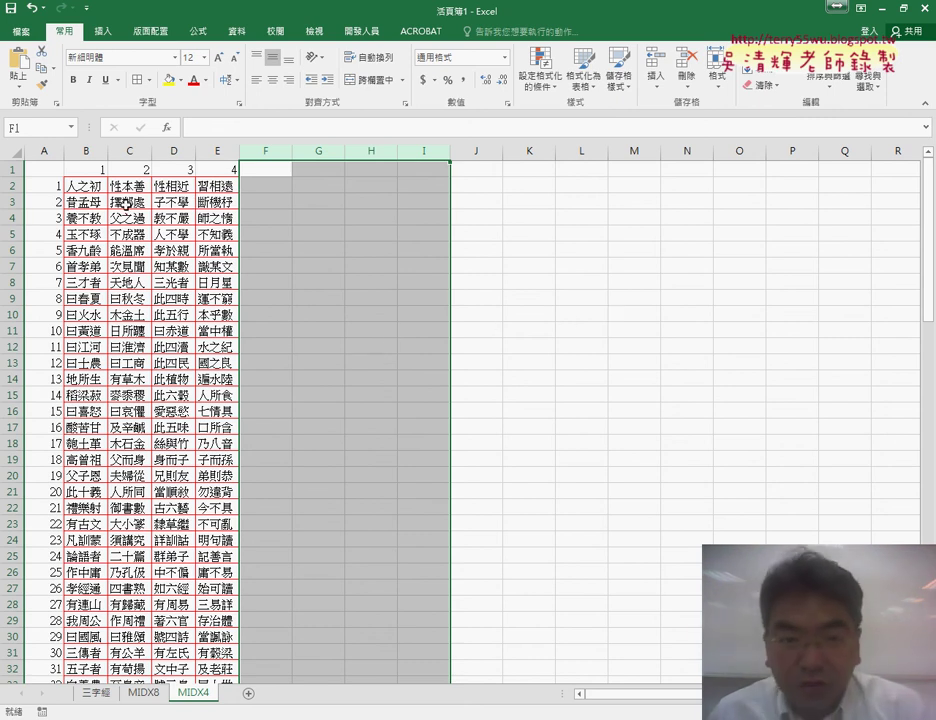
click(98, 185)
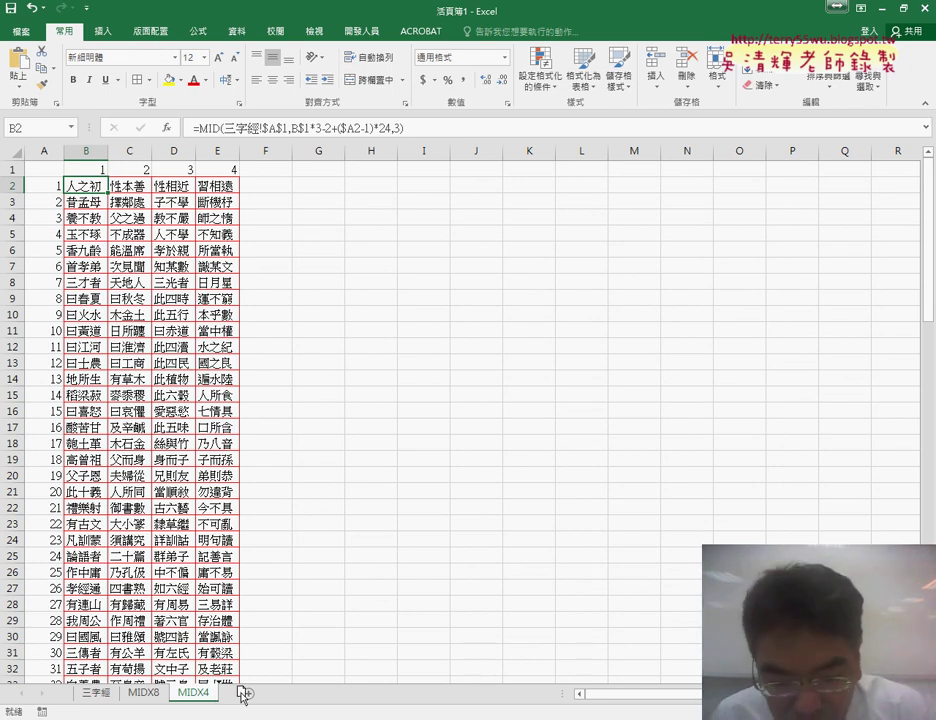
Step: Duplicate the MIDX4 sheet and name the copy MIDX1
drag(243, 696, 244, 692)
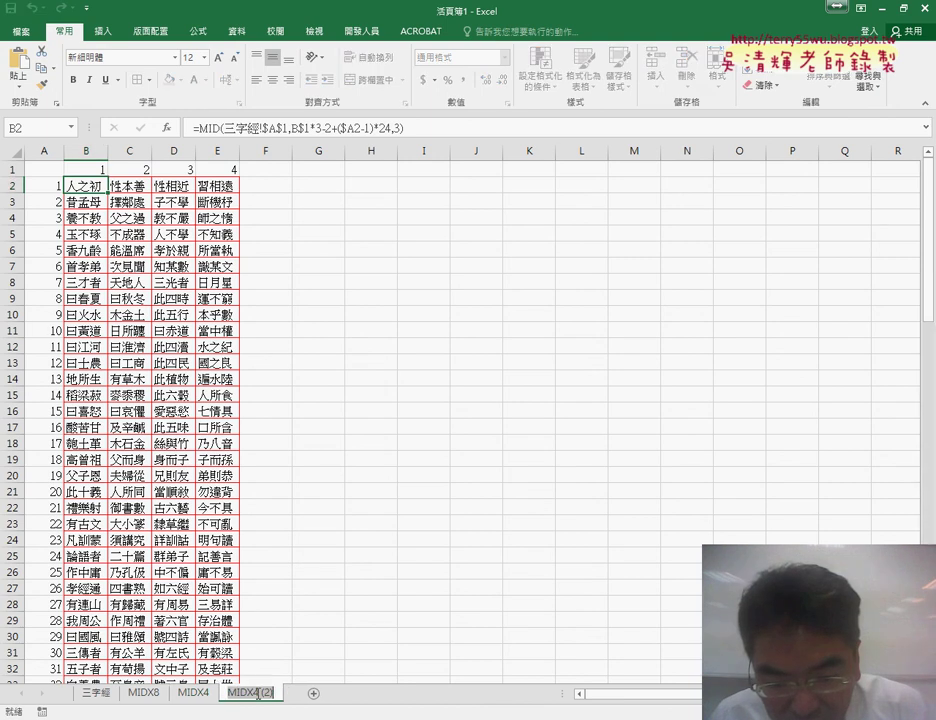
text(MIDX1)
key(Return)
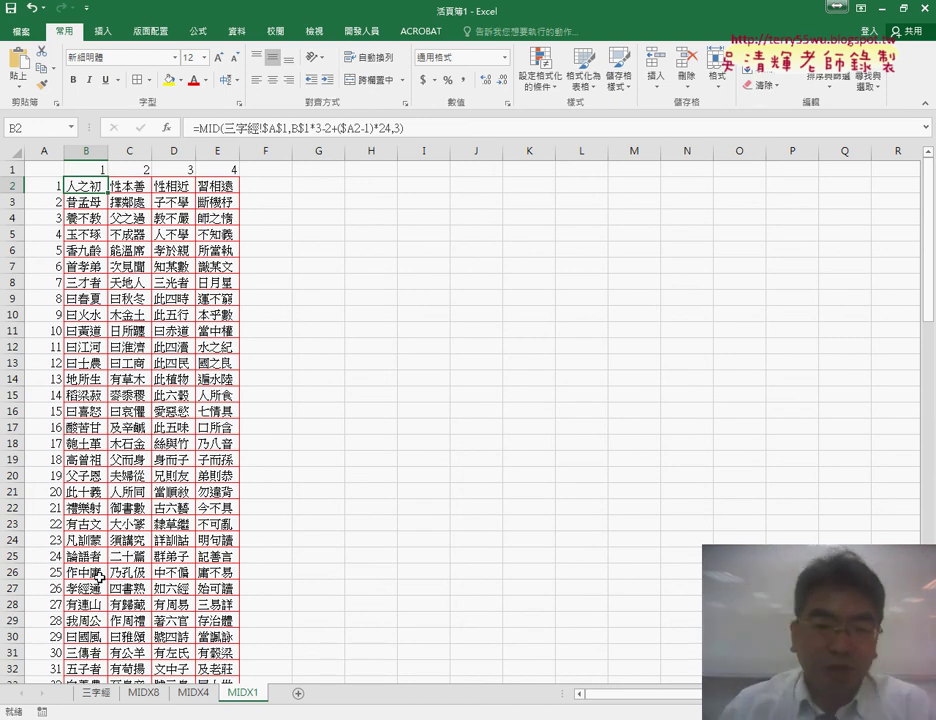
click(197, 700)
click(247, 698)
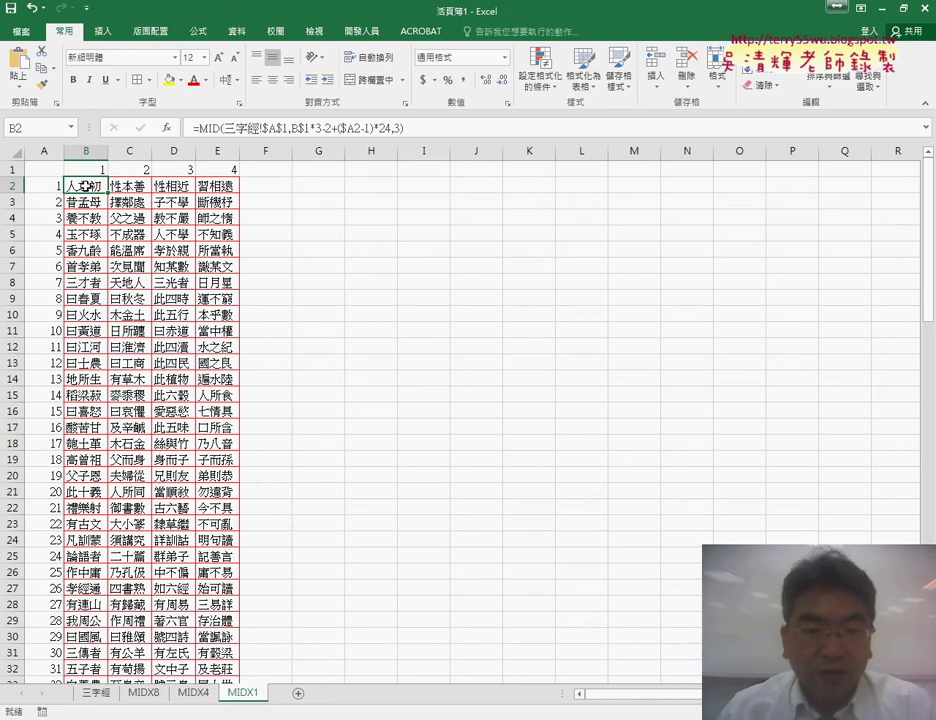
Step: Delete columns C through E on MIDX1 and check the B2 and B3 formulas
drag(129, 151, 217, 151)
right_click(197, 258)
click(235, 377)
click(100, 184)
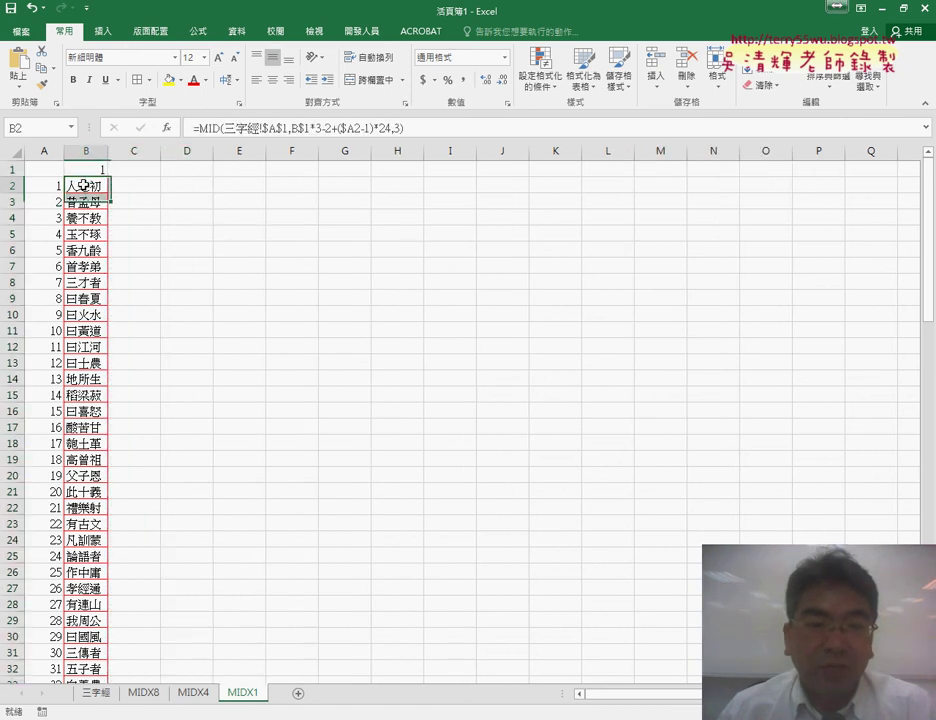
click(90, 206)
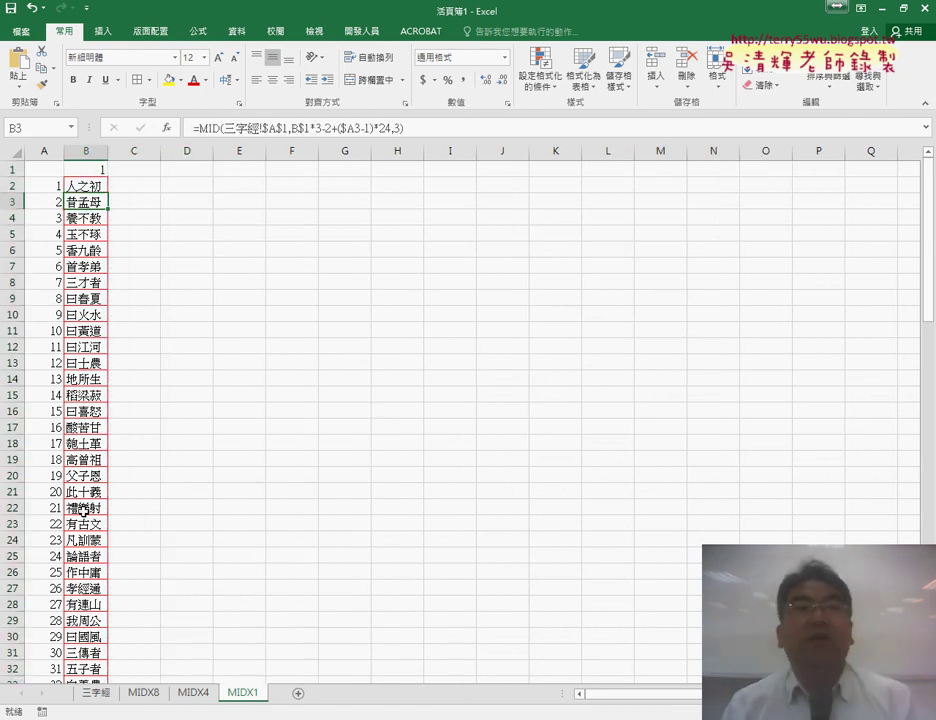